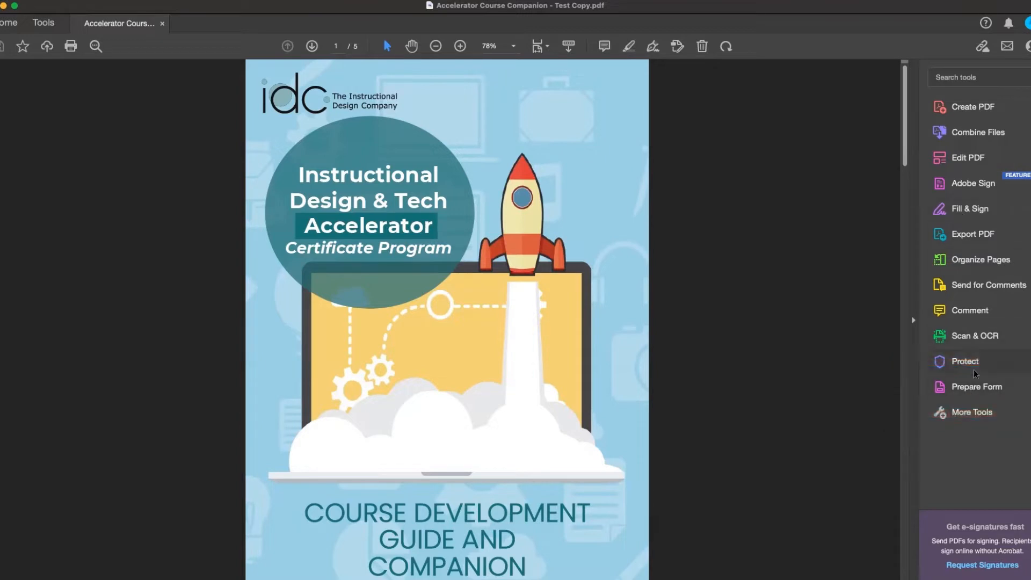
pyautogui.click(982, 413)
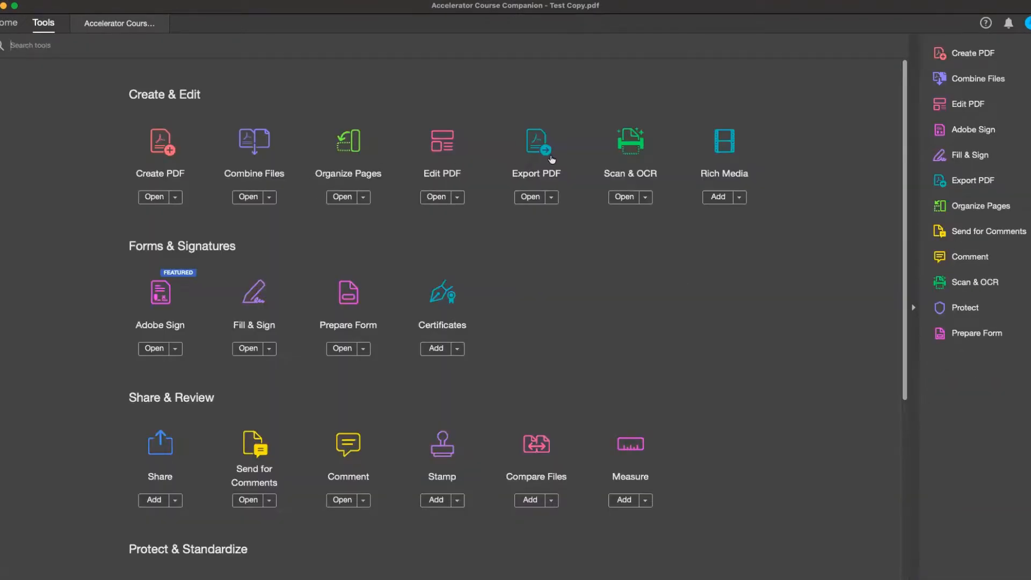
pyautogui.scroll(-5, 411, 432)
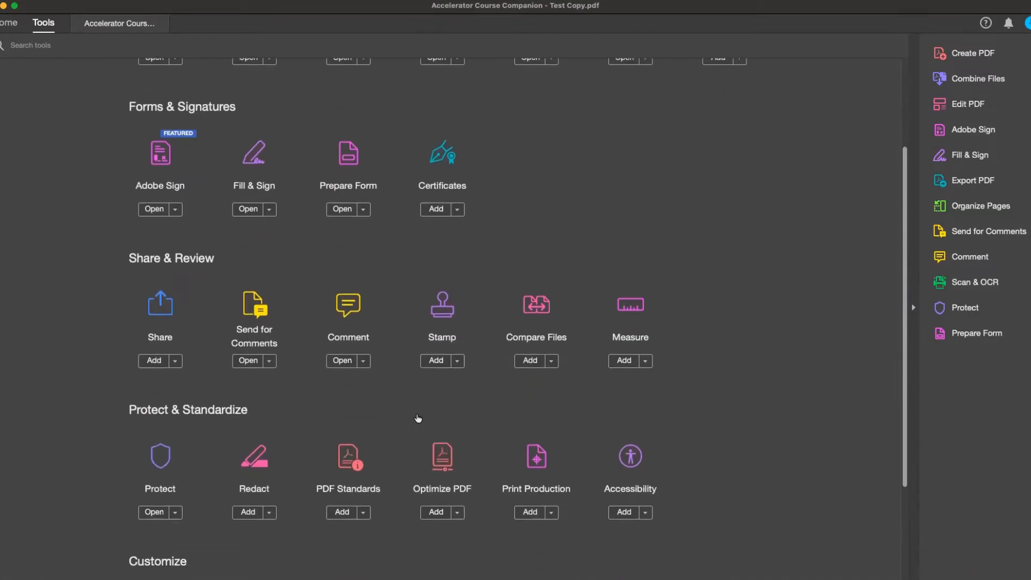
pyautogui.scroll(5, 418, 419)
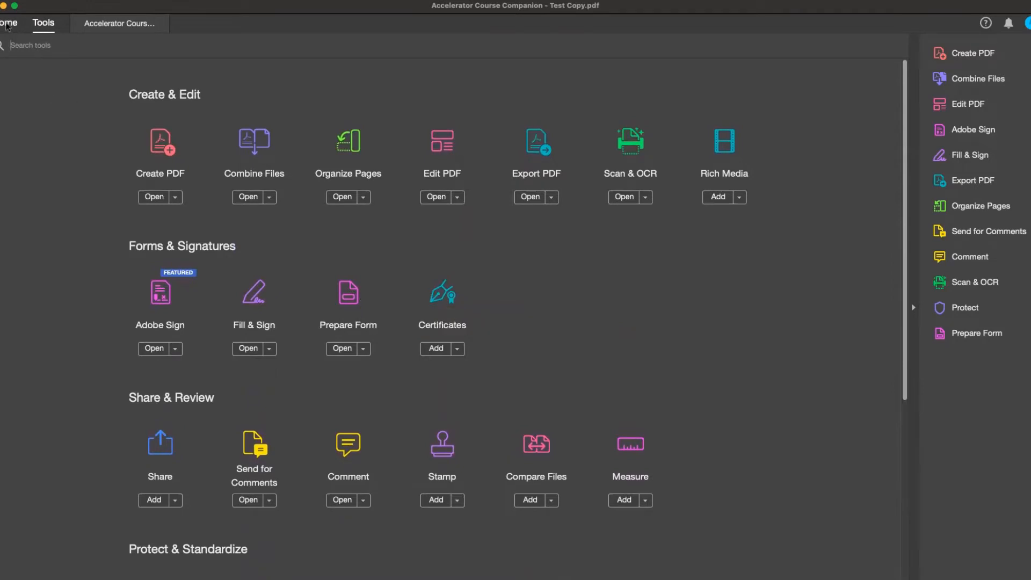
pyautogui.click(114, 24)
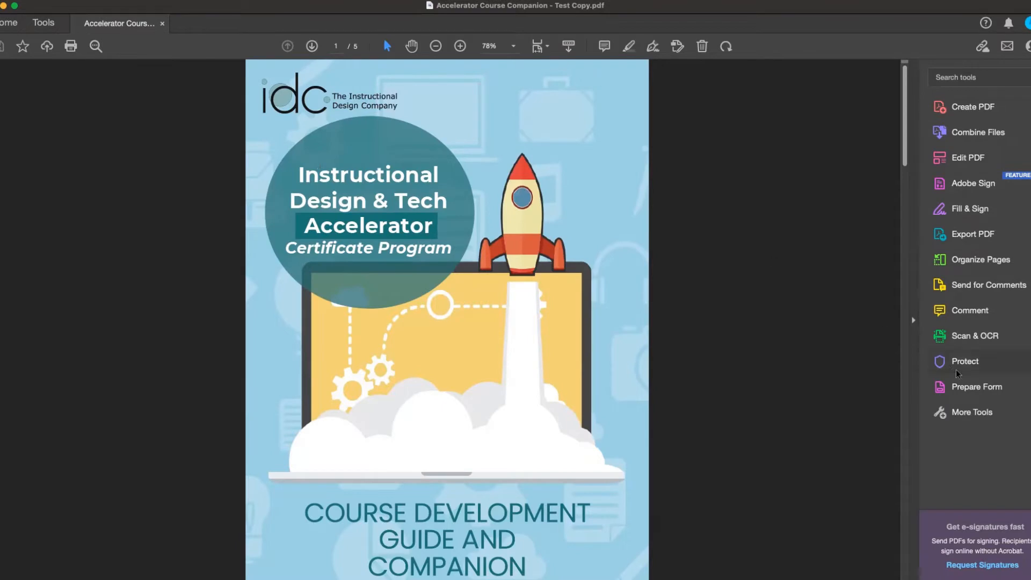
# - Convert the open course companion PDF into a fillable form with Prepare Form, using automatic field detection
pyautogui.click(971, 389)
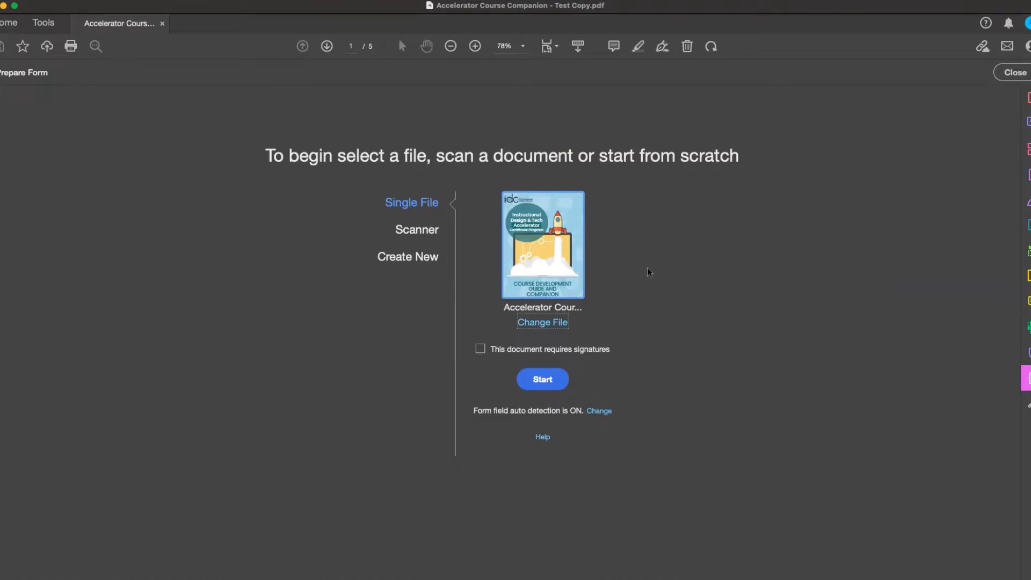
pyautogui.click(544, 380)
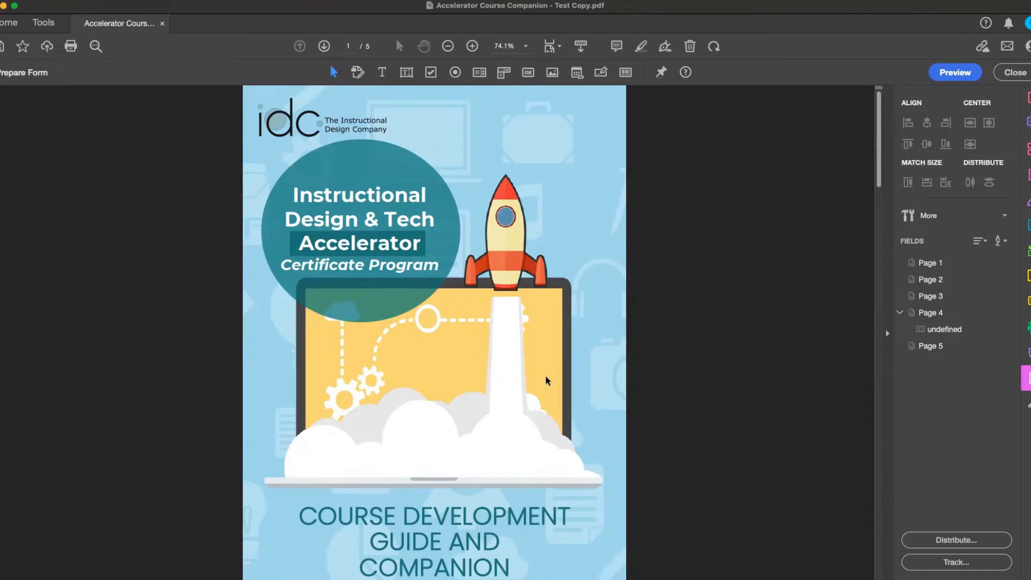
# - Examine all five pages of the document for automatically detected form fields and areas that need answer fields
pyautogui.scroll(-3, 542, 382)
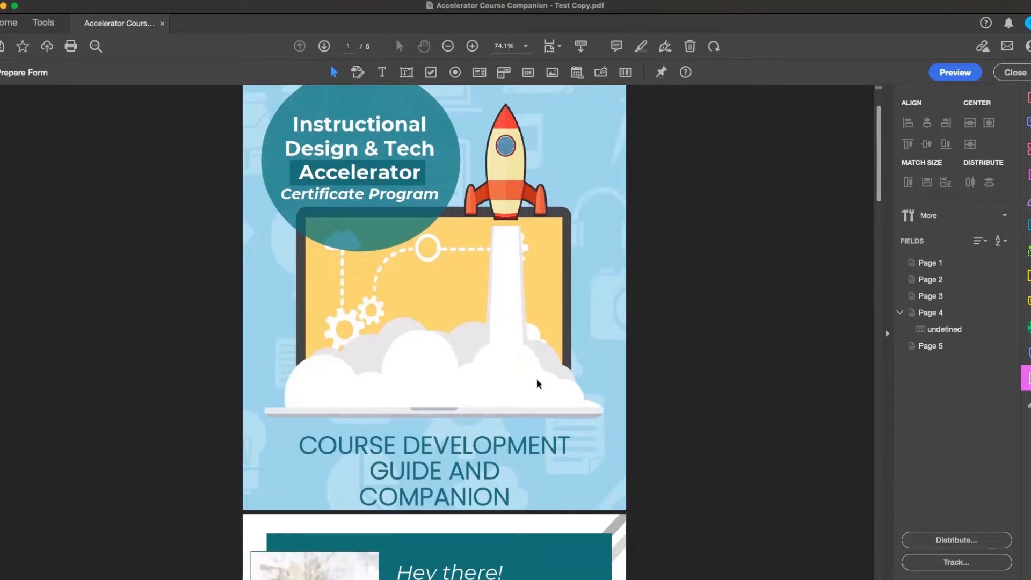
pyautogui.scroll(-10, 537, 383)
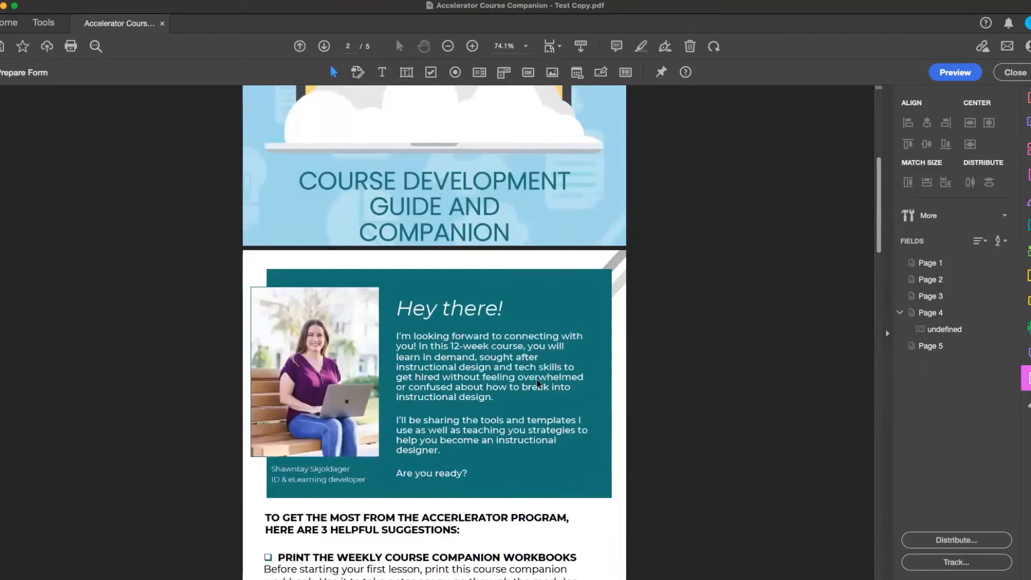
pyautogui.scroll(-15, 536, 379)
pyautogui.scroll(-20, 538, 383)
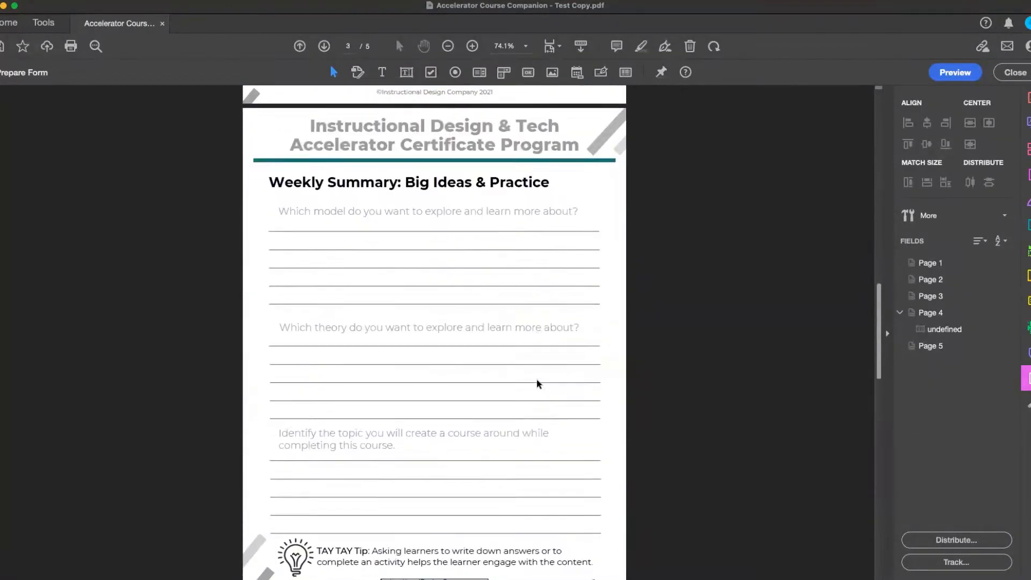
pyautogui.scroll(-20, 538, 383)
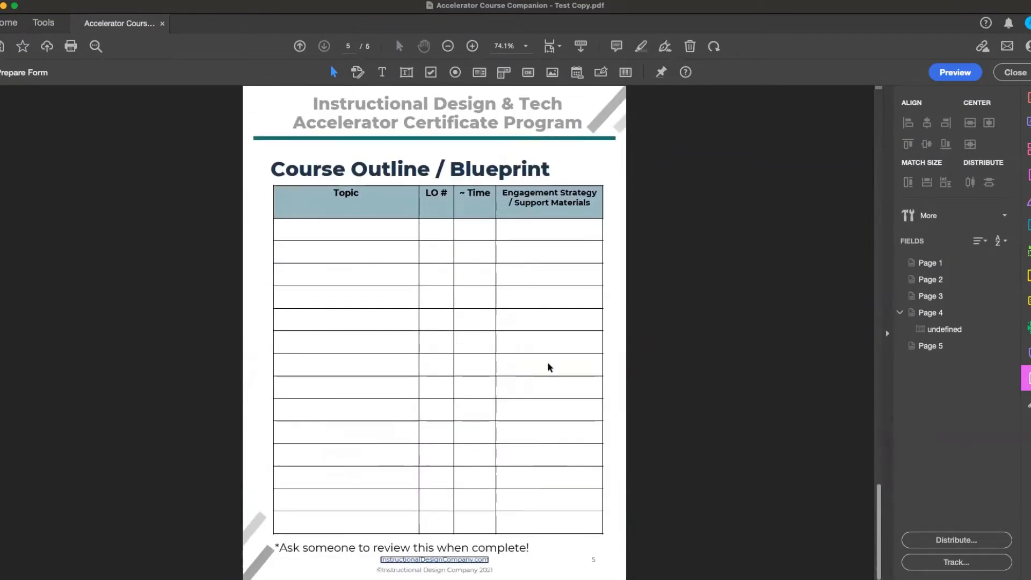
pyautogui.scroll(12, 547, 362)
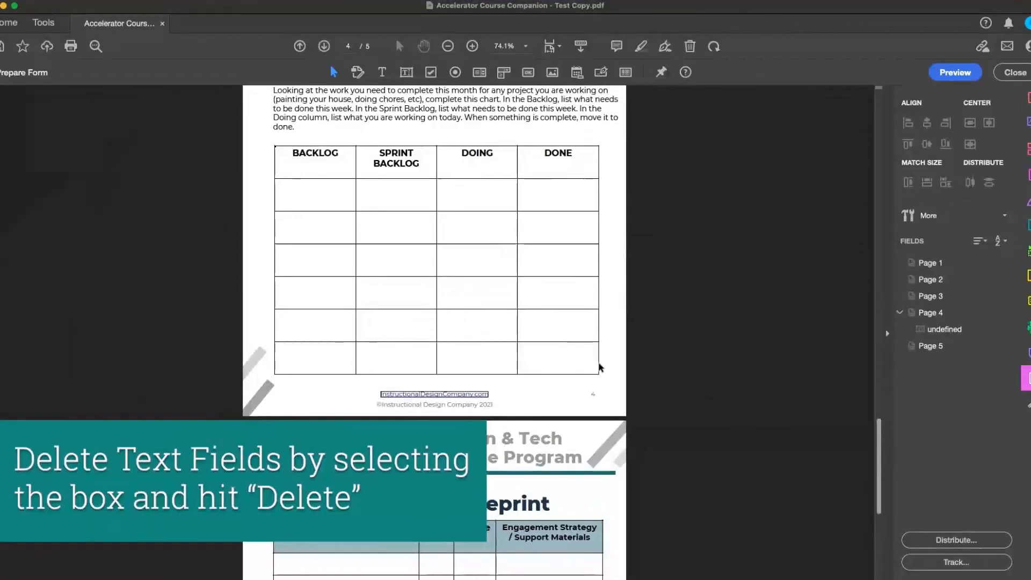
pyautogui.scroll(16, 602, 365)
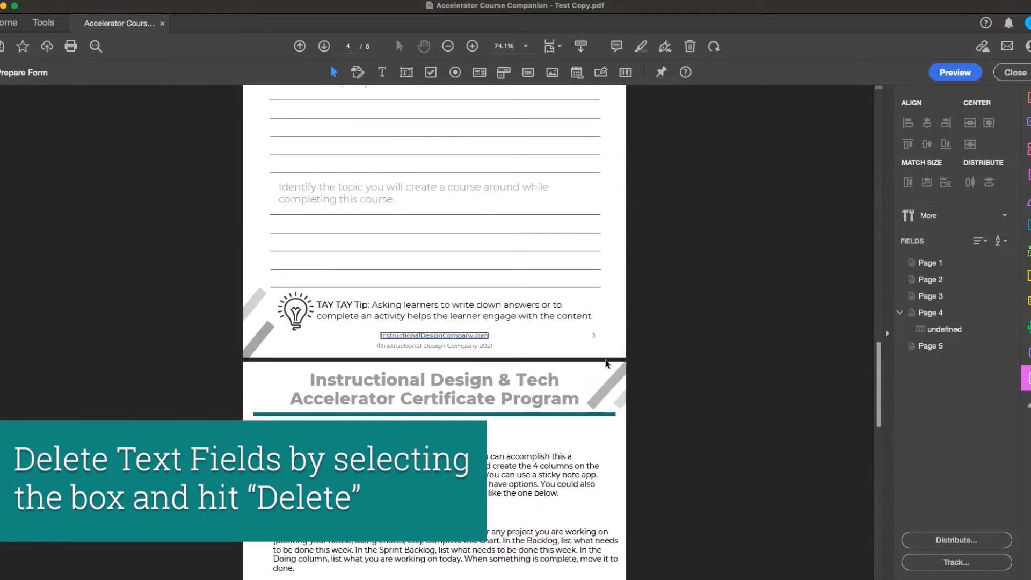
pyautogui.scroll(12, 606, 361)
pyautogui.scroll(20, 606, 361)
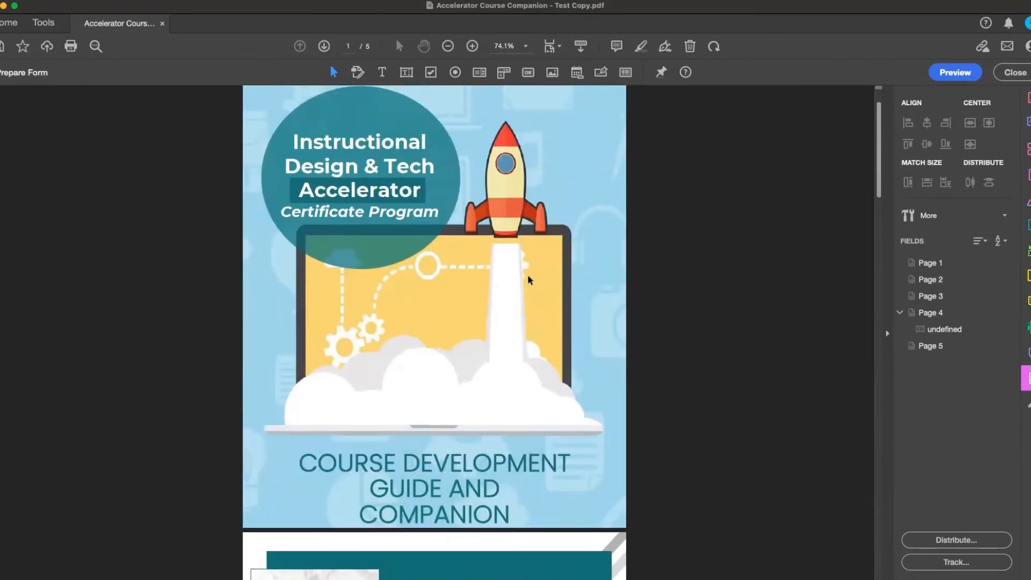
pyautogui.scroll(2, 529, 280)
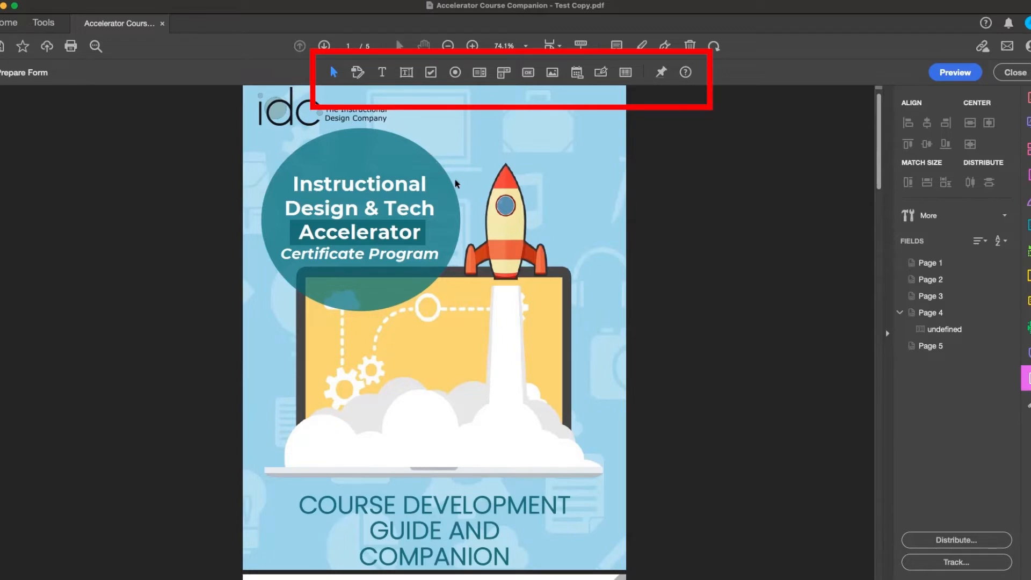
# - Add a text field on page 3 covering all the answer lines under "Which model do you want to explore and learn more about?"
pyautogui.scroll(-1, 456, 183)
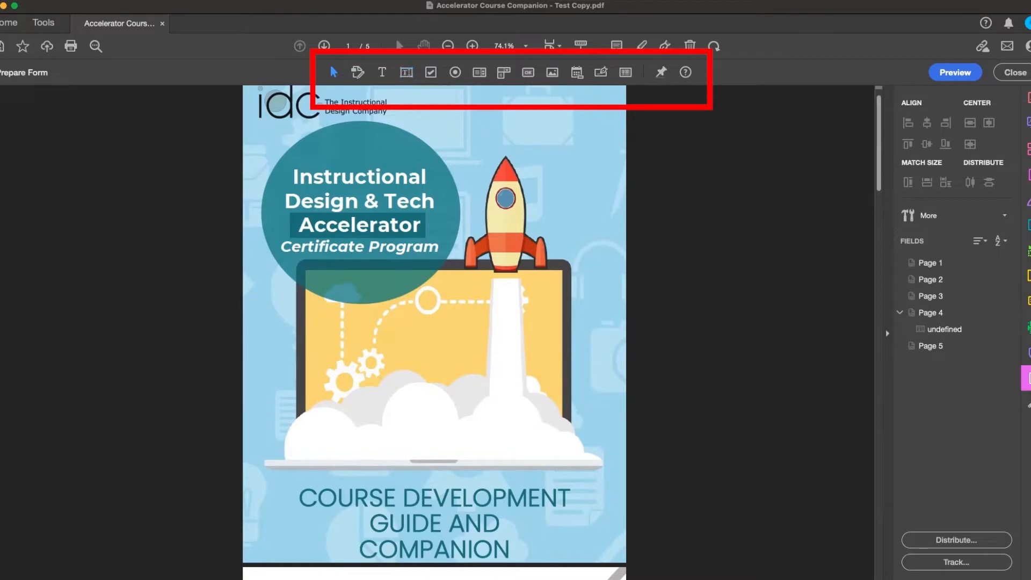
pyautogui.click(404, 73)
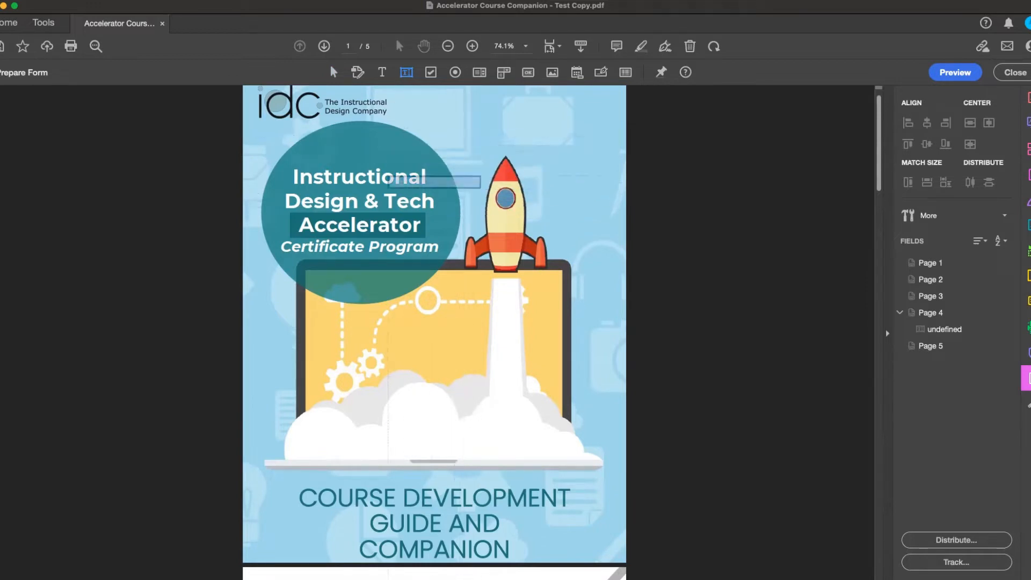
pyautogui.scroll(-5, 460, 227)
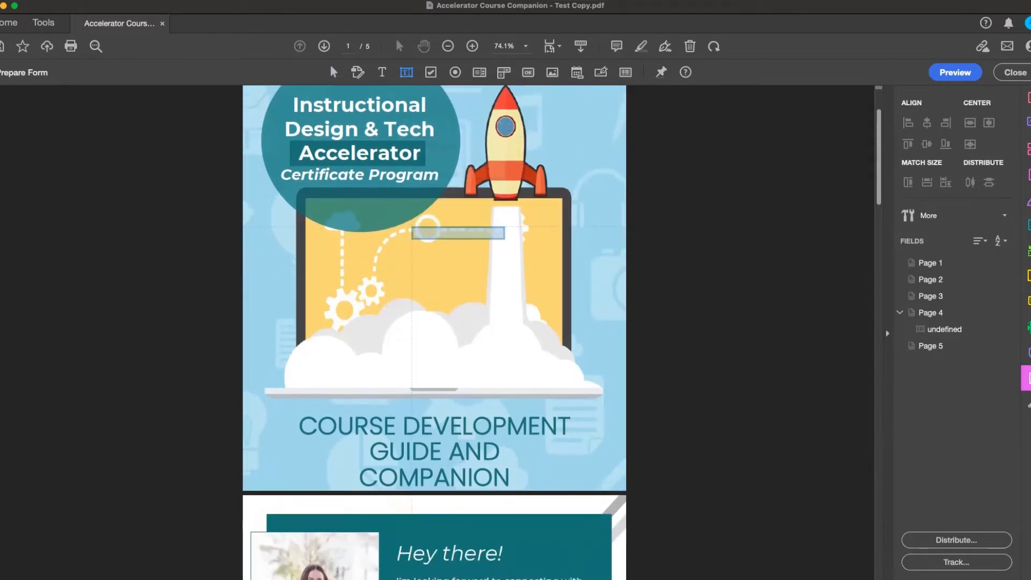
pyautogui.scroll(-20, 458, 233)
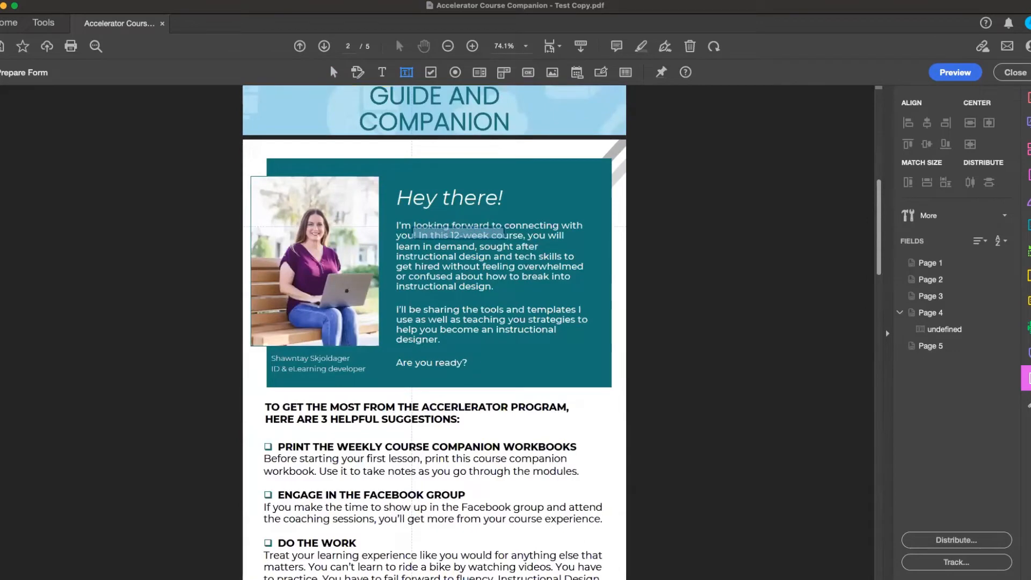
pyautogui.scroll(-13, 458, 233)
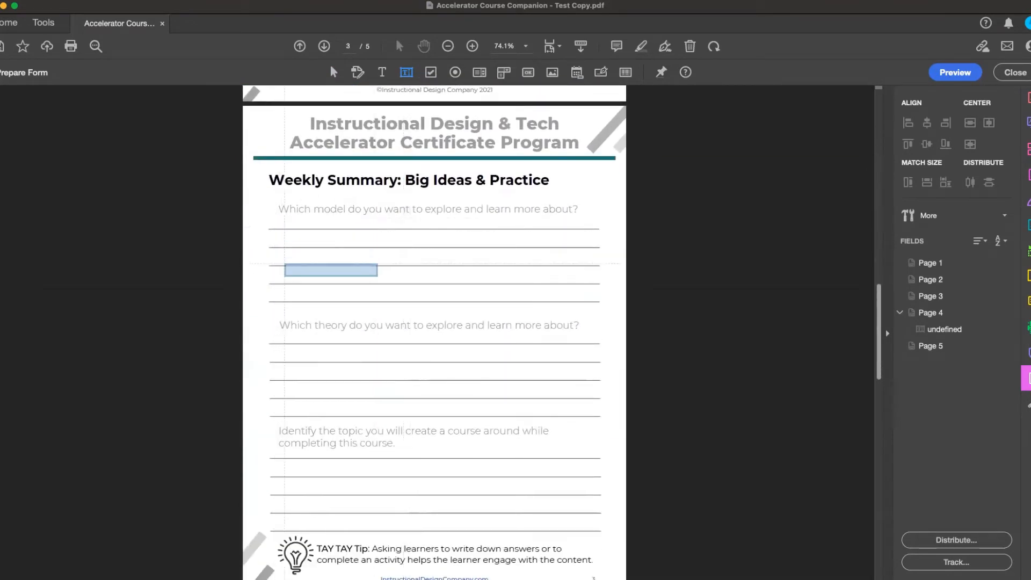
pyautogui.scroll(-1, 285, 264)
pyautogui.scroll(-1, 285, 264)
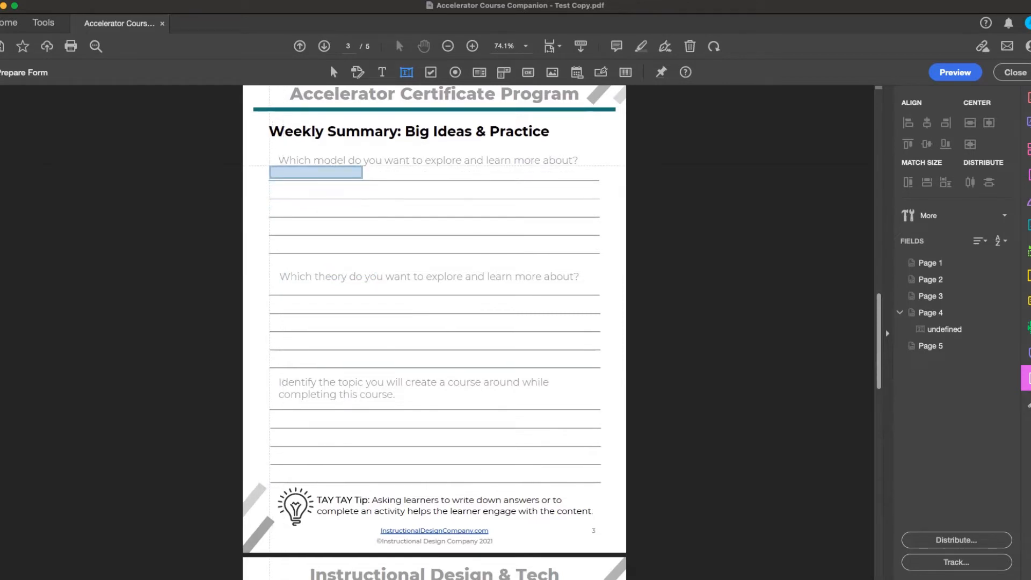
pyautogui.click(304, 171)
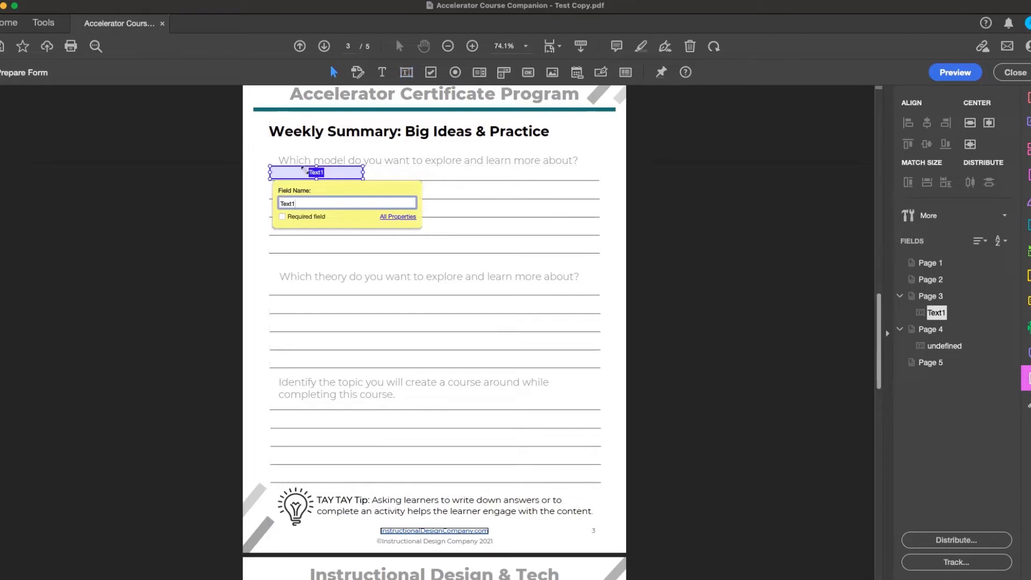
pyautogui.moveTo(363, 178); pyautogui.dragTo(596, 250)
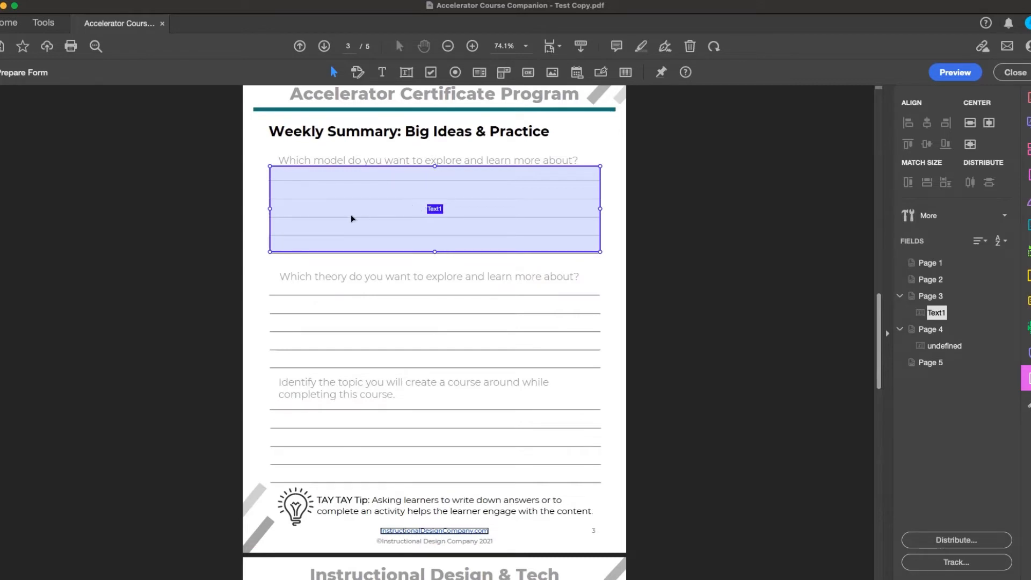
# - Add a second text field covering the answer lines under "Which theory do you want to explore and learn more about?"
pyautogui.click(406, 74)
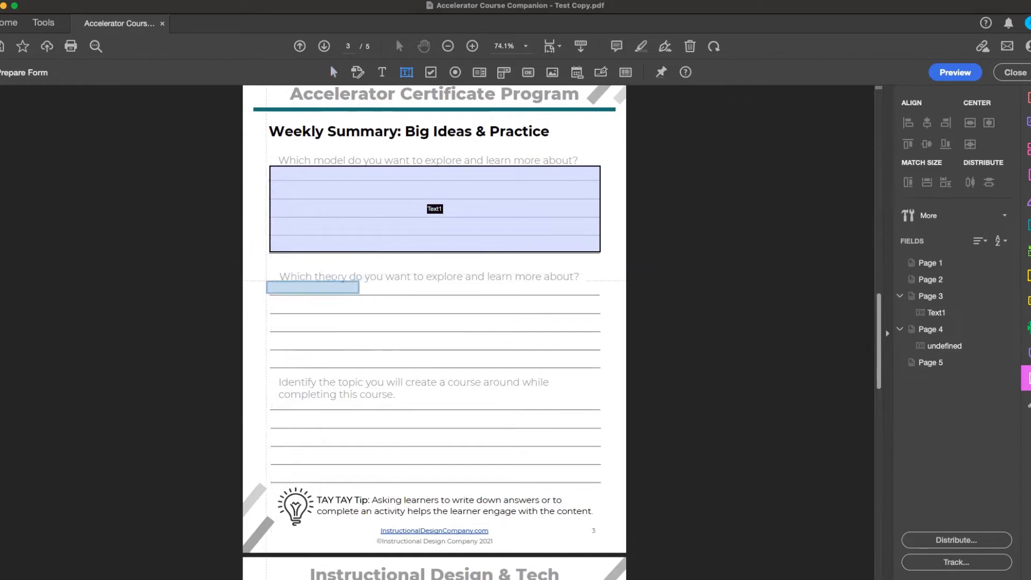
pyautogui.click(360, 291)
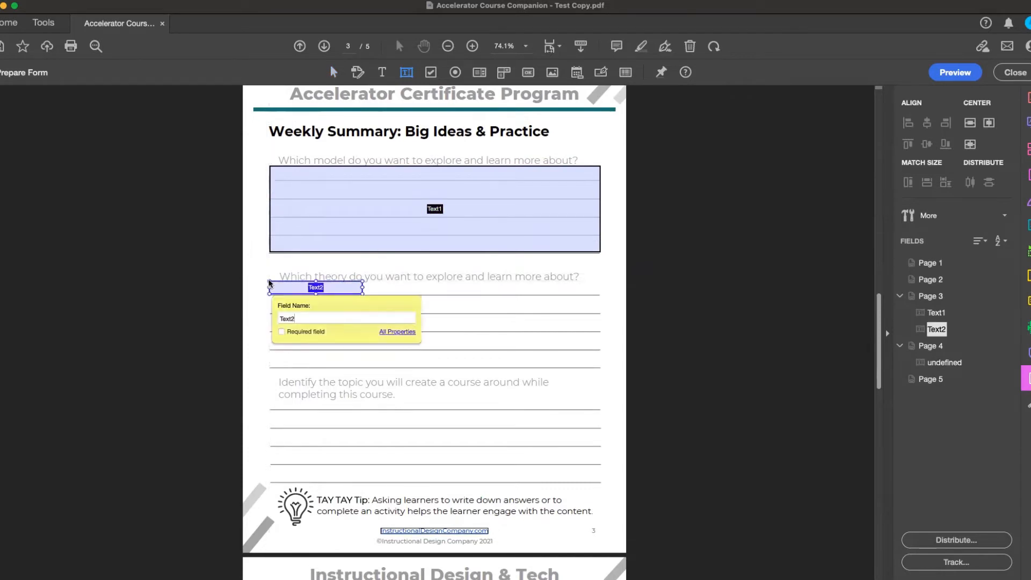
pyautogui.moveTo(360, 291); pyautogui.dragTo(598, 365)
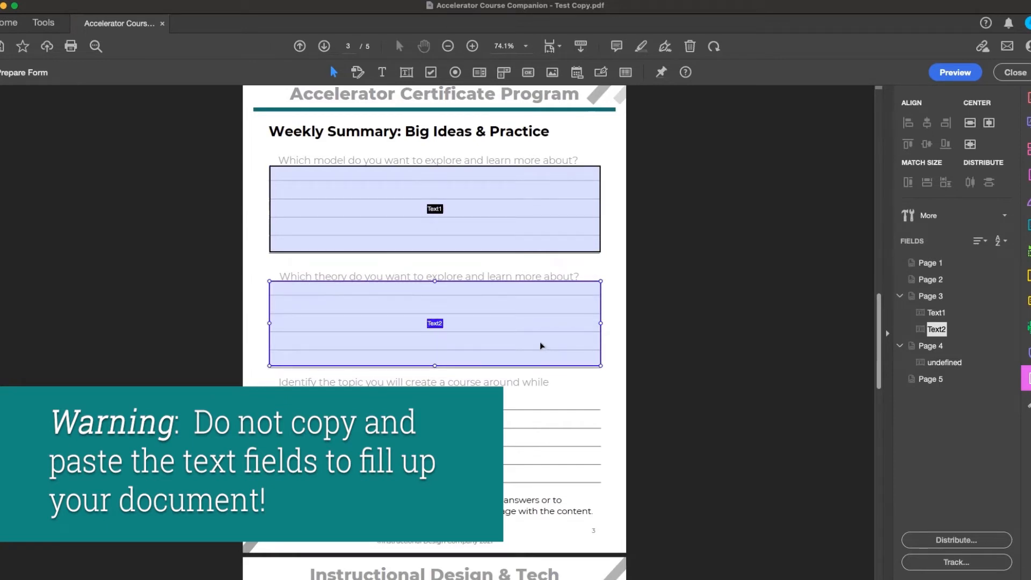
# - Enable the Multi-line option for the text field under the "Which model" question
pyautogui.click(541, 219)
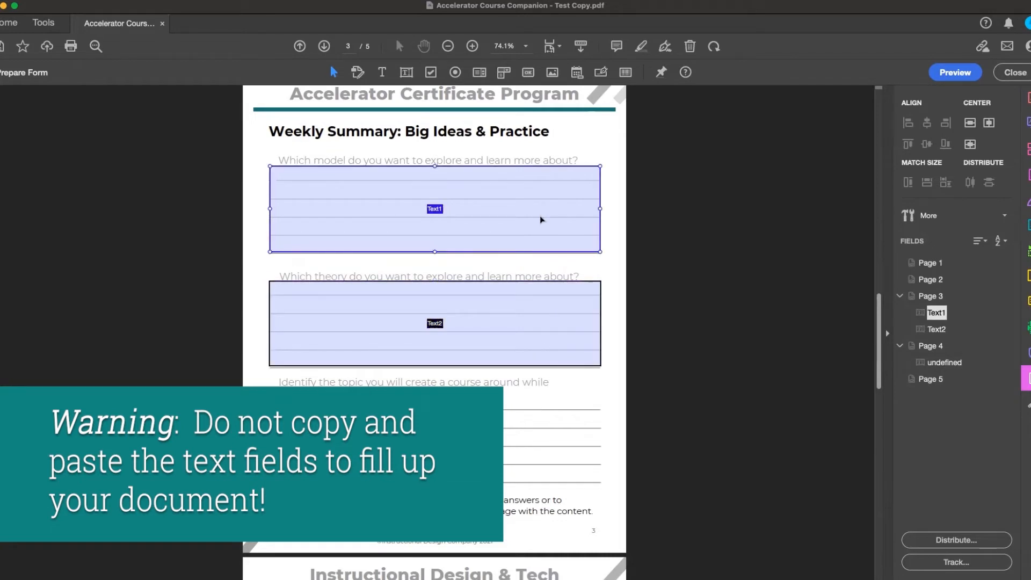
pyautogui.keyDown('shift'); pyautogui.click(537, 311); pyautogui.keyUp('shift')
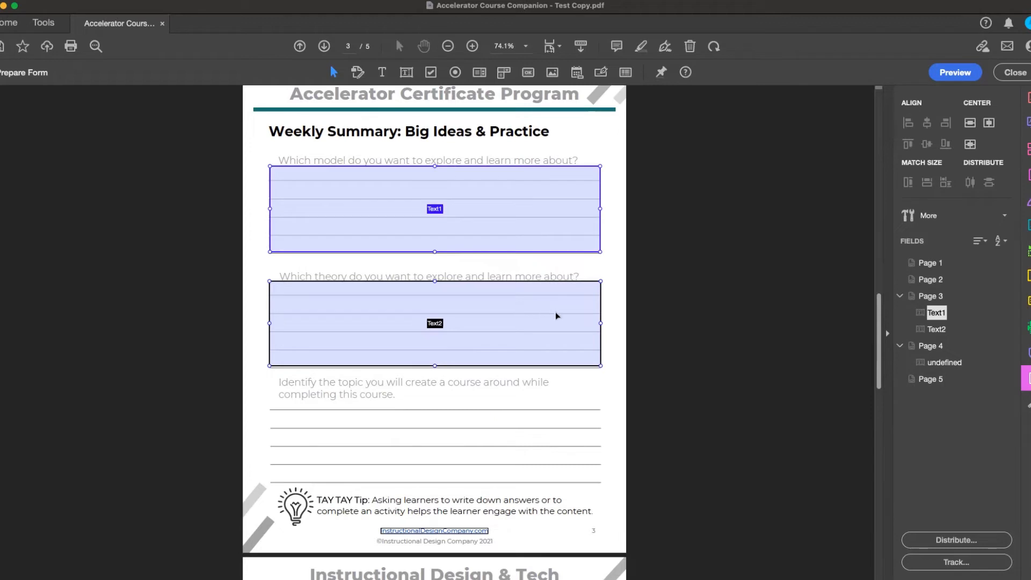
pyautogui.click(431, 244)
pyautogui.rightClick(499, 219)
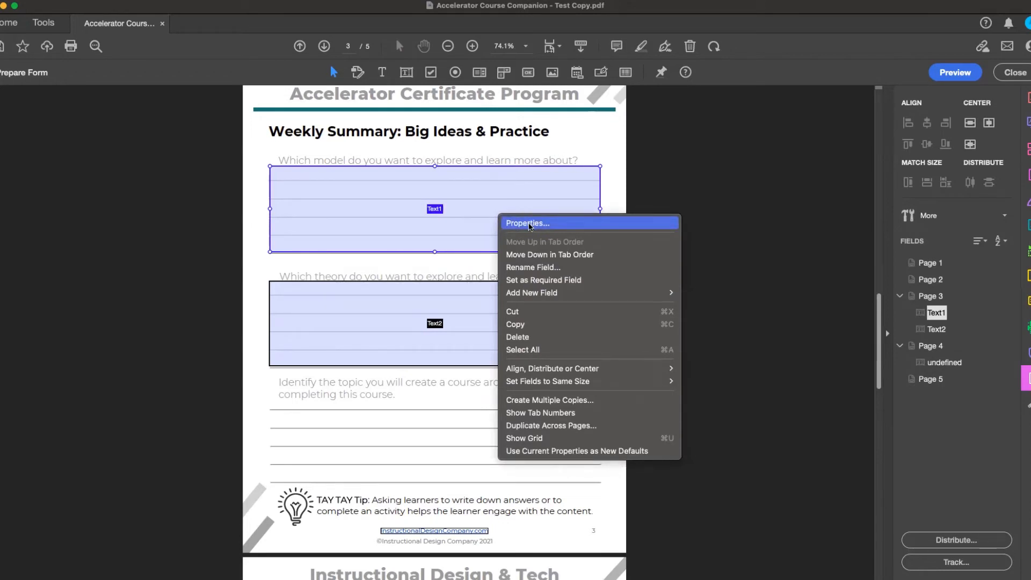
pyautogui.click(529, 225)
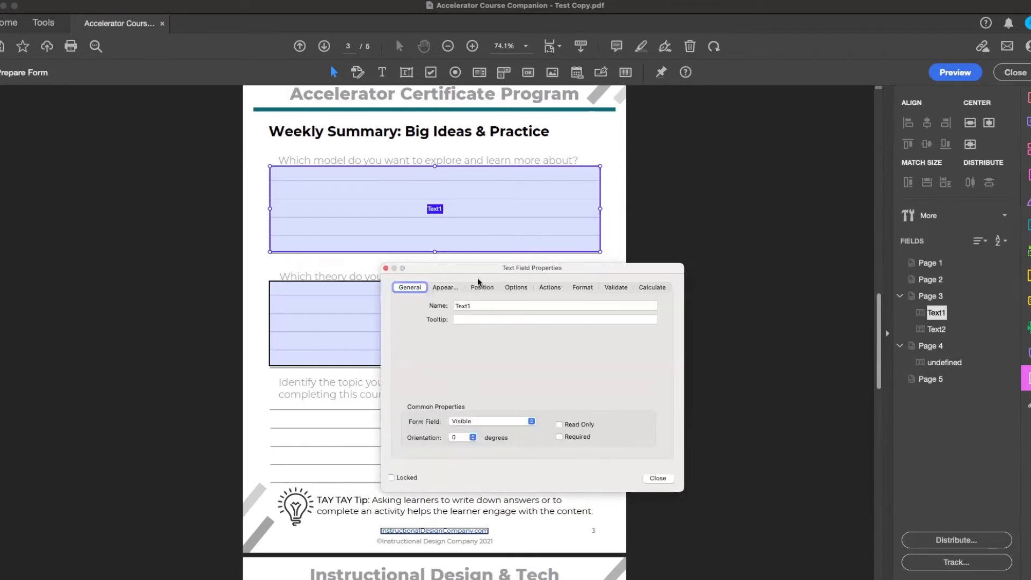
pyautogui.click(516, 290)
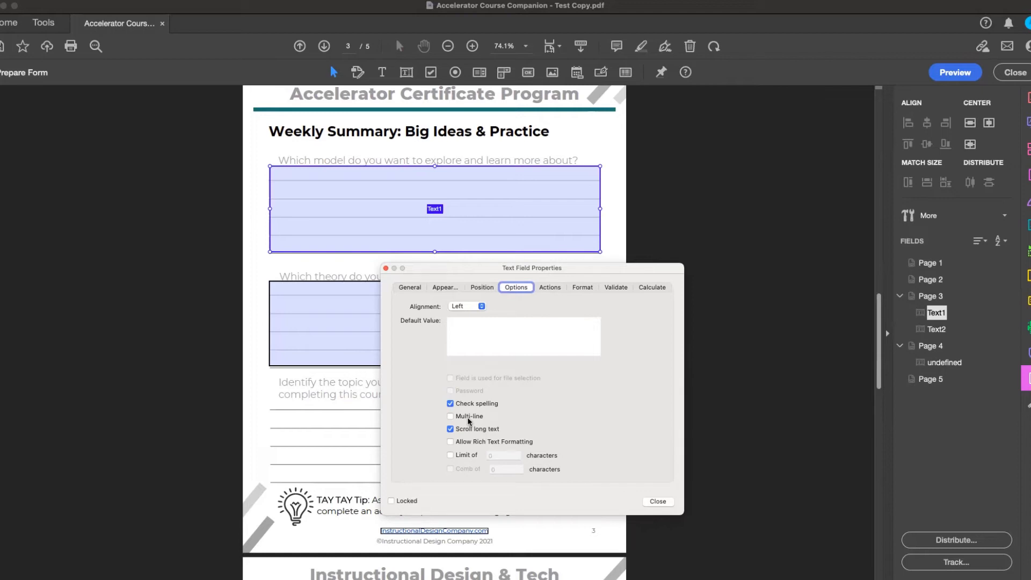
pyautogui.click(451, 417)
pyautogui.click(659, 502)
# - Enable the Multi-line option for the text field under the "Which theory" question
pyautogui.rightClick(402, 318)
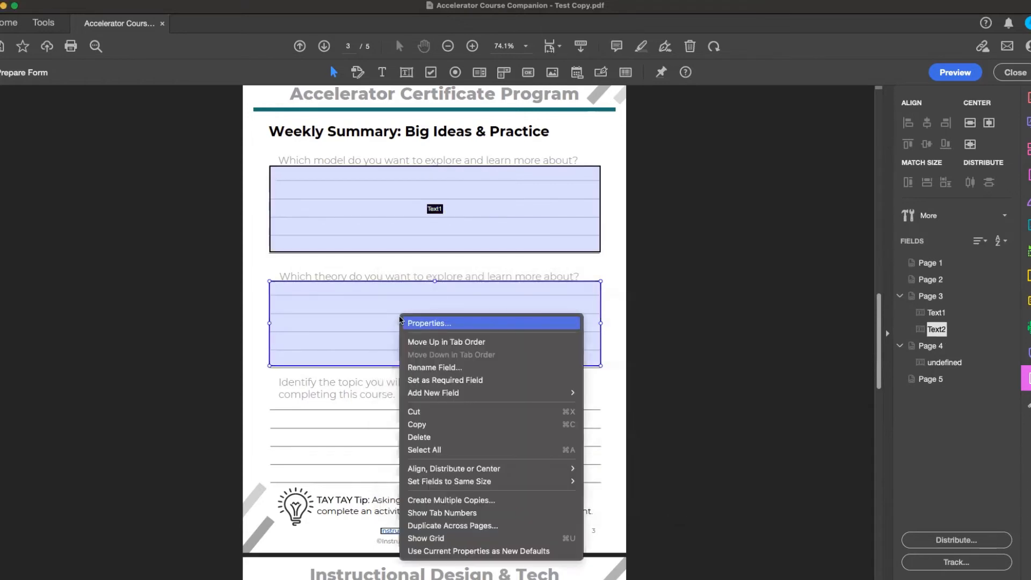
pyautogui.click(431, 324)
pyautogui.click(690, 419)
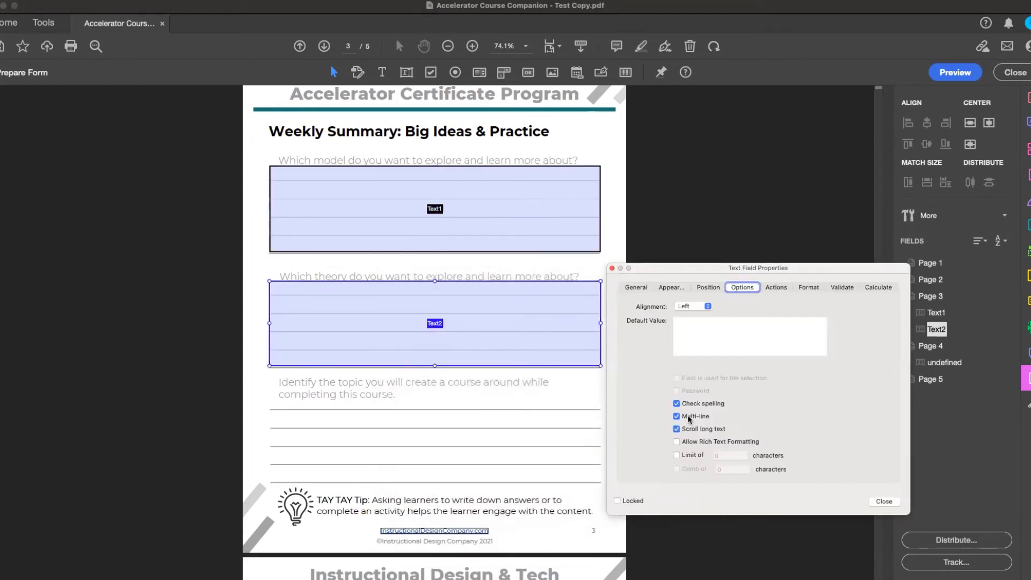
pyautogui.click(891, 501)
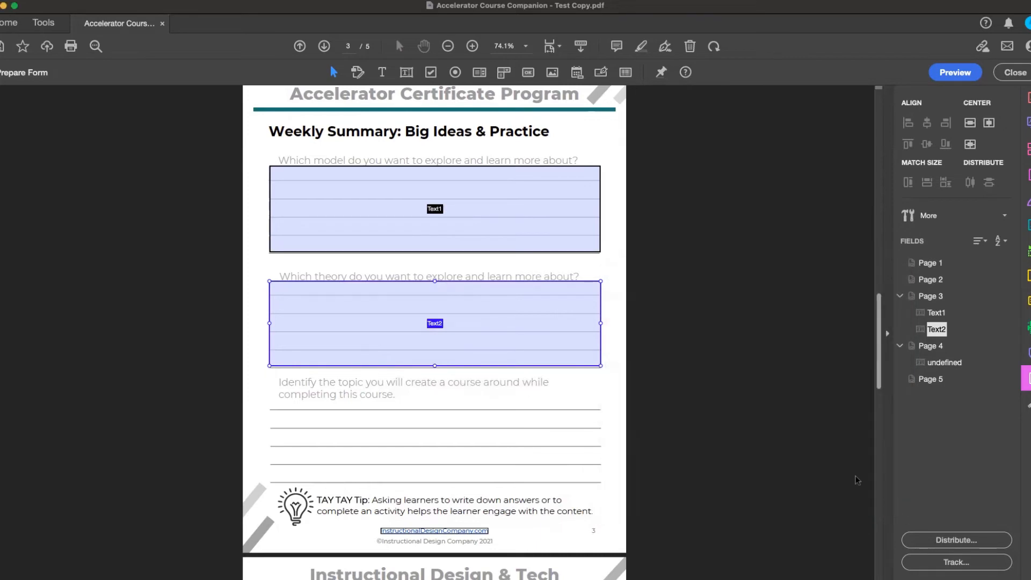
pyautogui.click(609, 320)
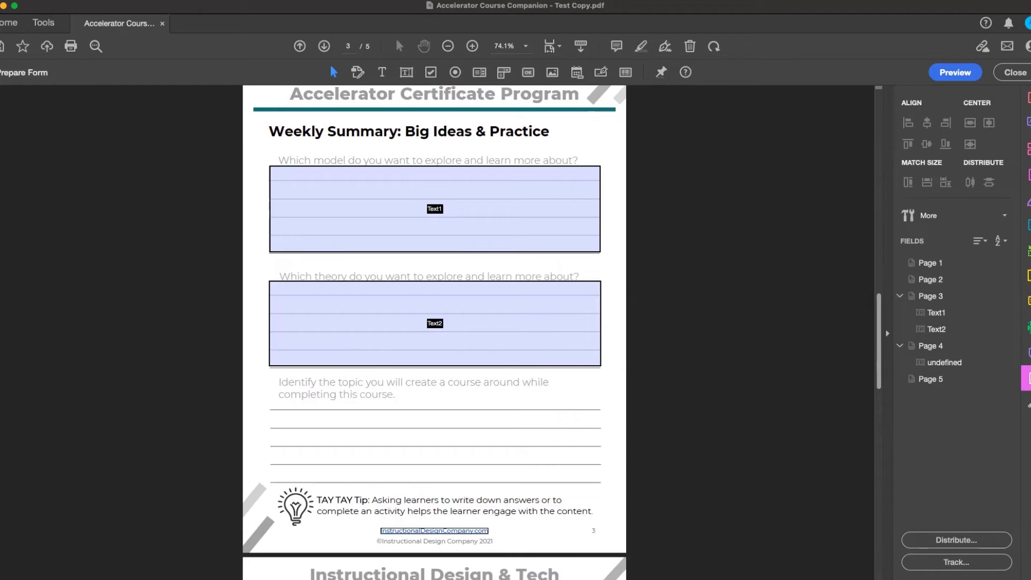
# - Add a third text field on page 3 covering the answer lines under "Identify the topic you will create a course around"
pyautogui.click(404, 75)
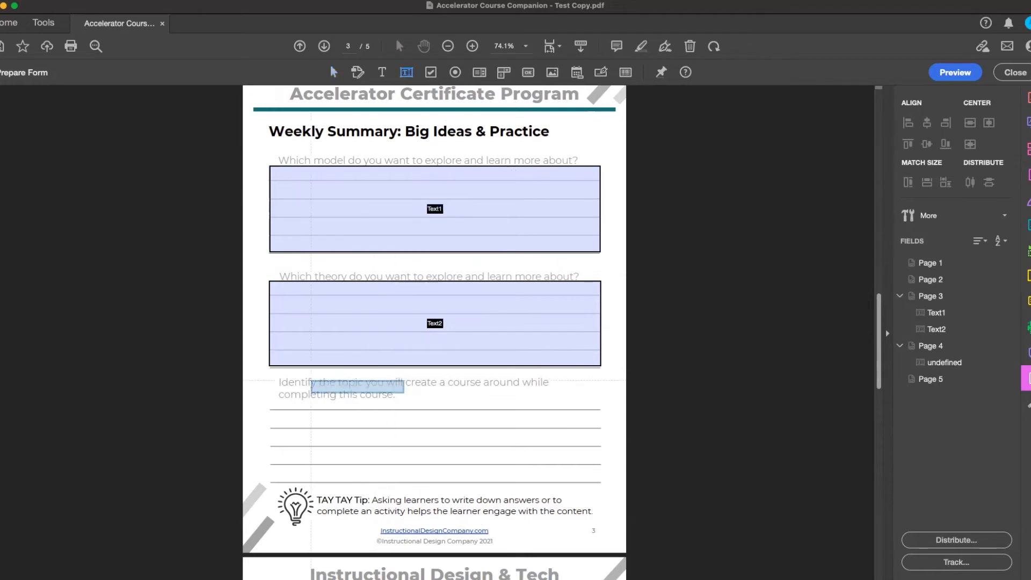
pyautogui.click(291, 400)
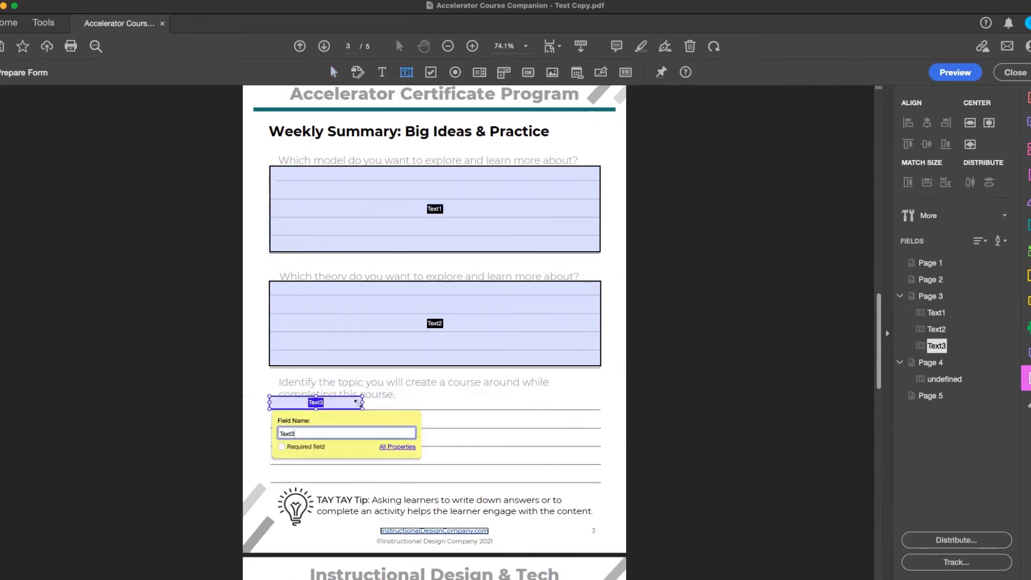
pyautogui.moveTo(363, 410); pyautogui.dragTo(603, 483)
pyautogui.moveTo(434, 401); pyautogui.dragTo(435, 404)
pyautogui.click(435, 402)
pyautogui.click(434, 403)
pyautogui.moveTo(435, 404); pyautogui.dragTo(435, 409)
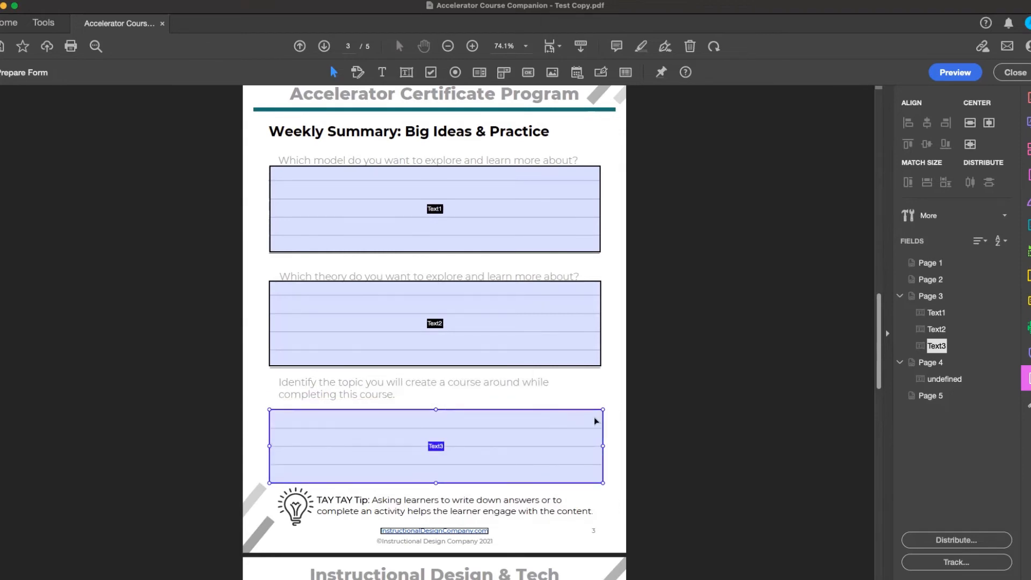
# - Enable the Multi-line option for the text field under the "Identify the topic" prompt
pyautogui.rightClick(550, 447)
pyautogui.click(627, 343)
pyautogui.click(677, 417)
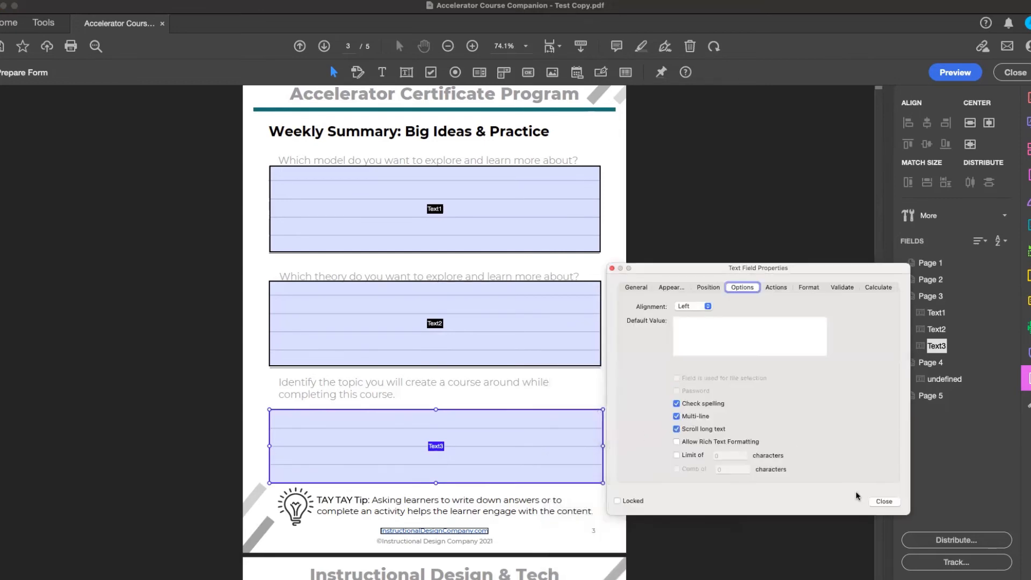
pyautogui.click(881, 502)
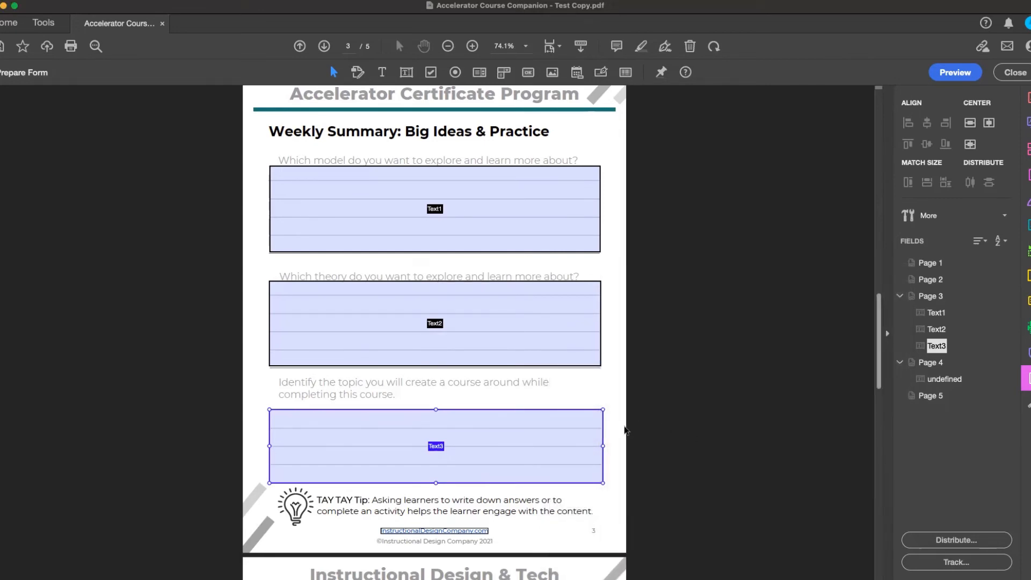
pyautogui.click(626, 430)
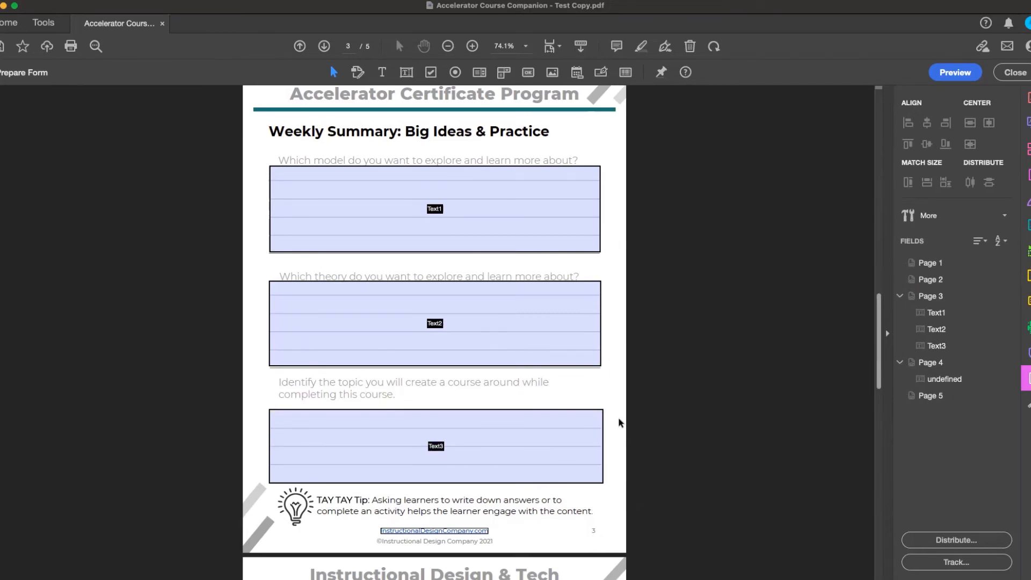
# - Check the text options of all three page 3 fields, including Multi-line and Scroll long text
pyautogui.scroll(-3, 625, 429)
pyautogui.scroll(5, 619, 421)
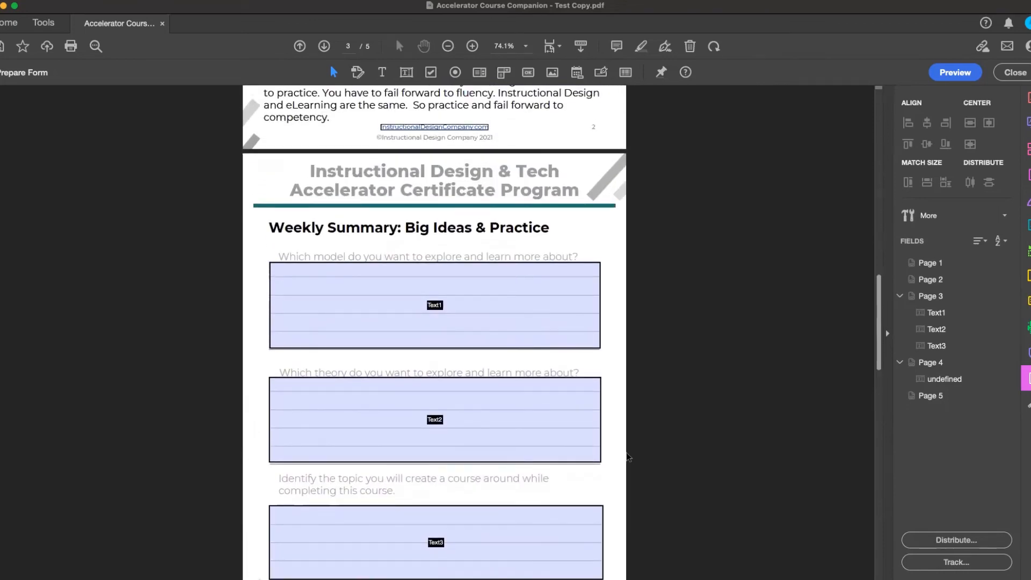
pyautogui.scroll(-1, 626, 456)
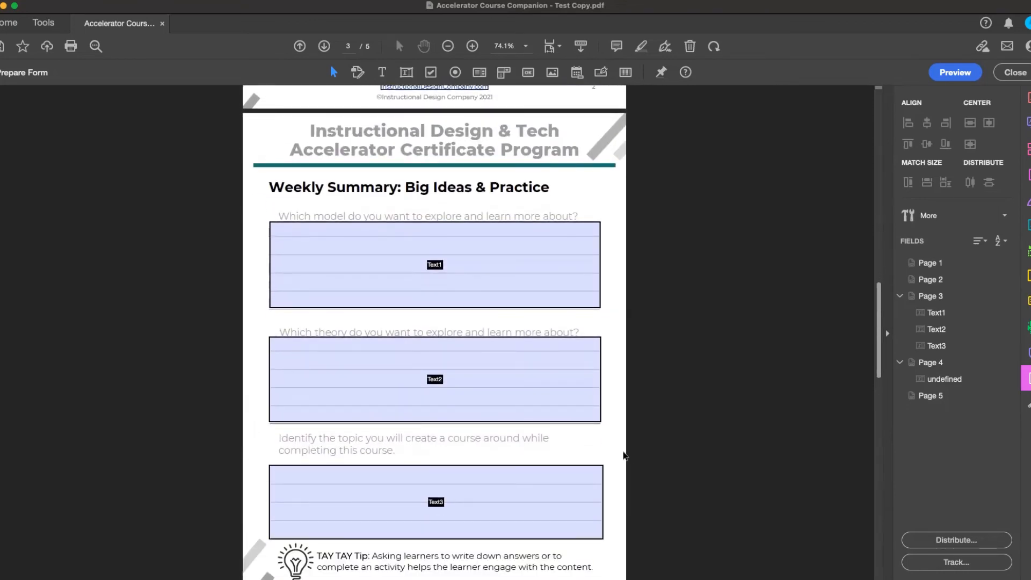
pyautogui.click(519, 478)
pyautogui.rightClick(520, 478)
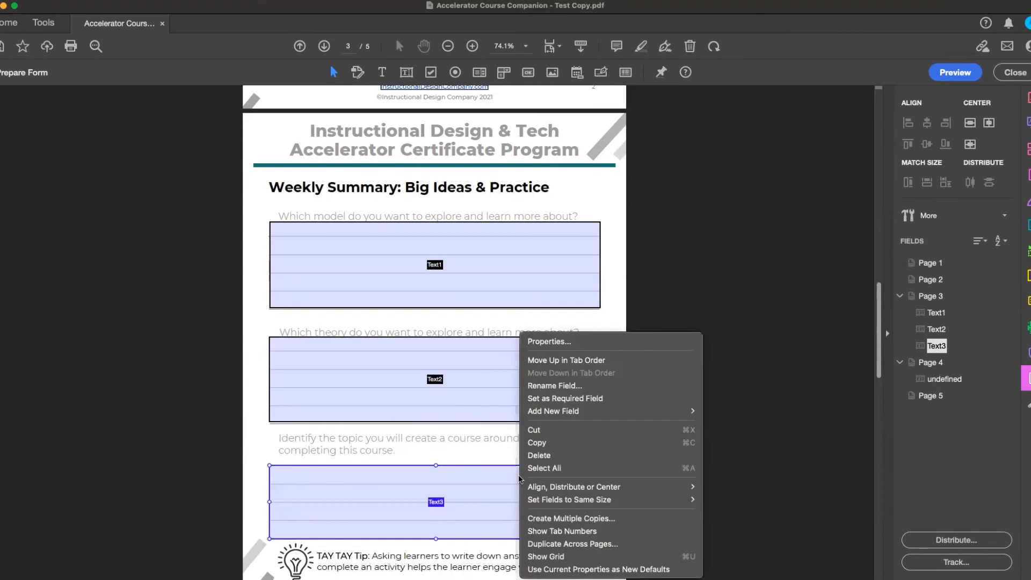
pyautogui.click(549, 342)
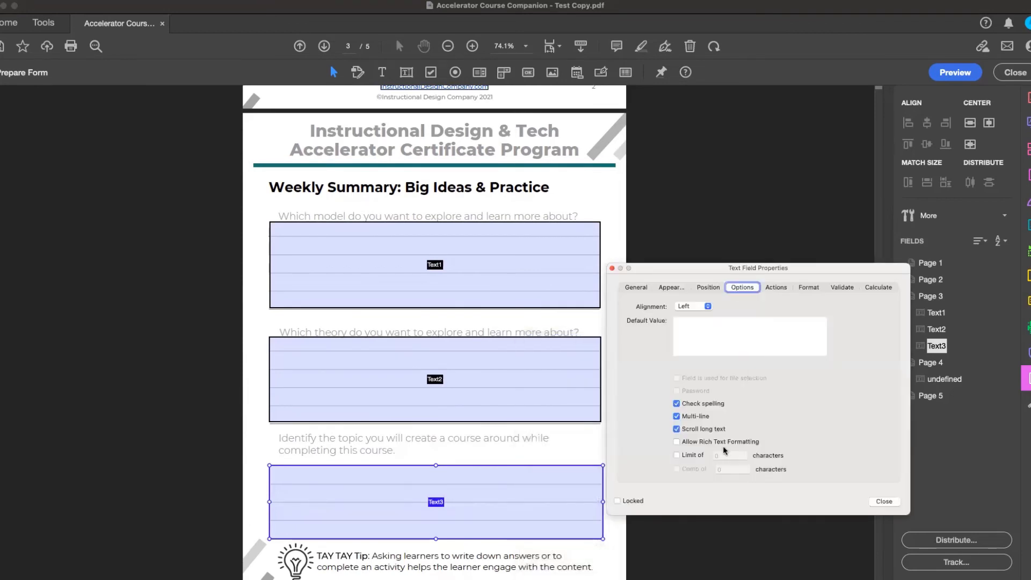
pyautogui.click(547, 367)
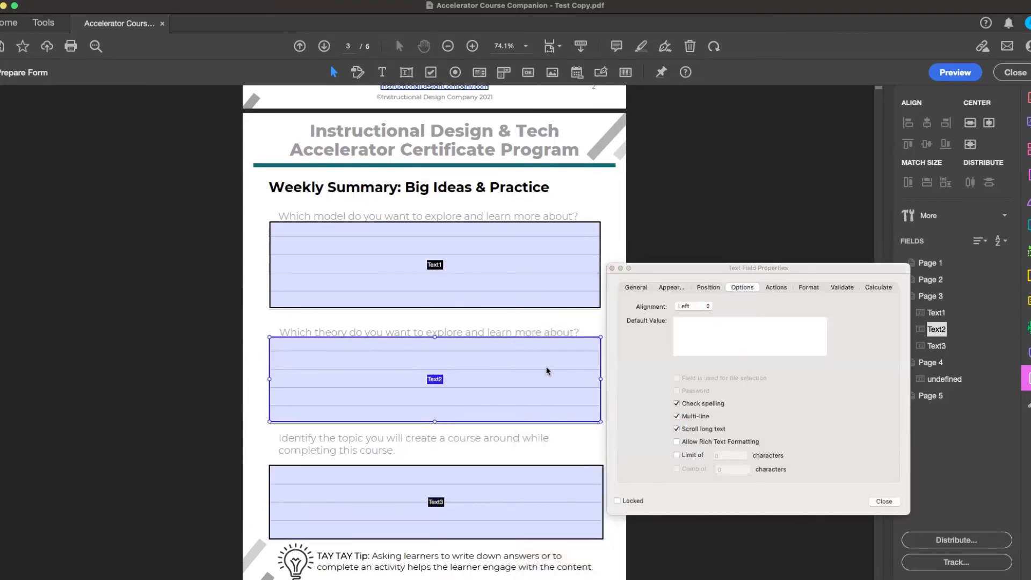
pyautogui.click(517, 263)
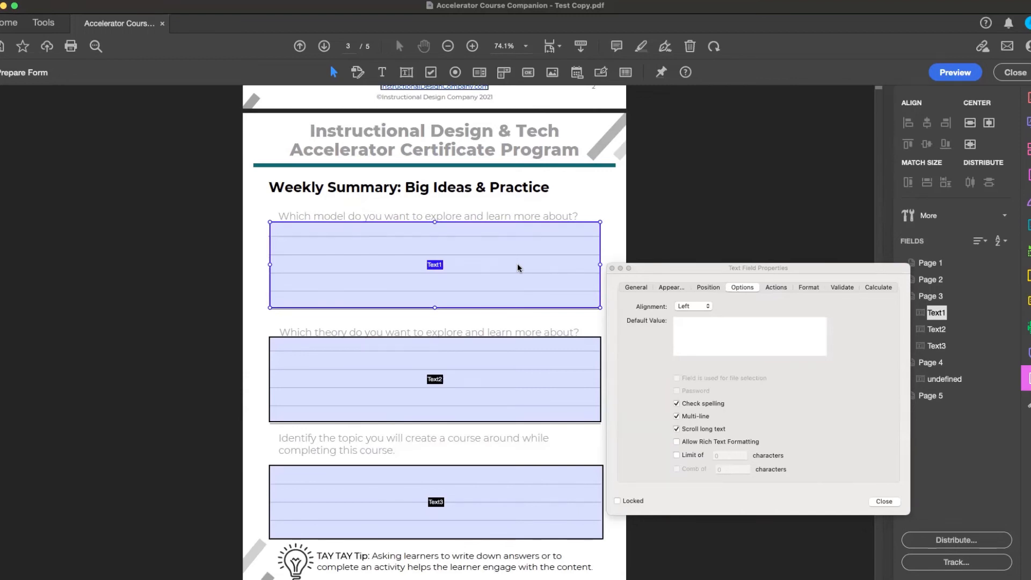
pyautogui.click(613, 269)
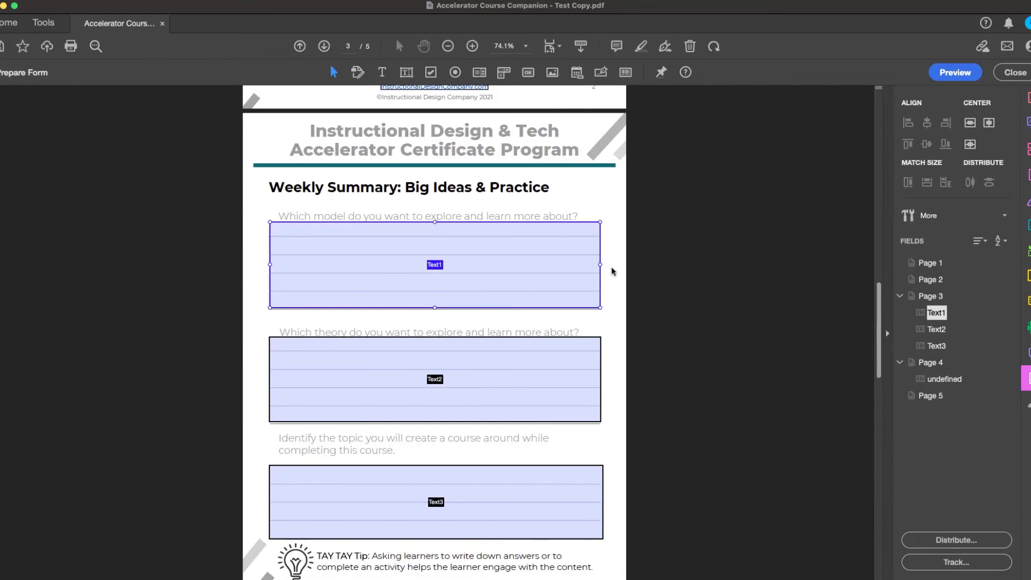
pyautogui.click(612, 271)
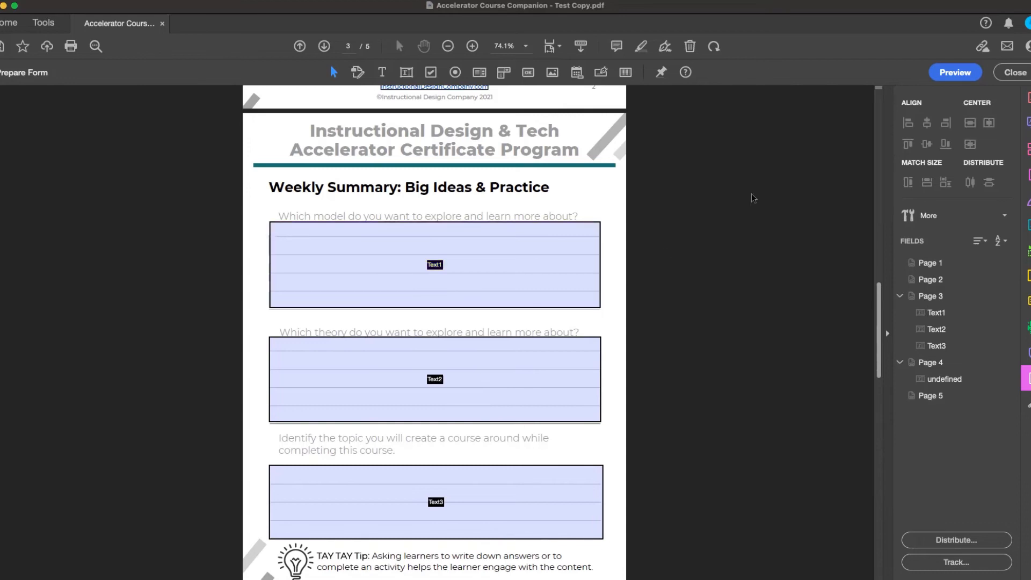
# - Preview the form and test the "Which model" field with sample lines "kdfk", "dkjfd" and "asjd", clearing them again
pyautogui.click(956, 73)
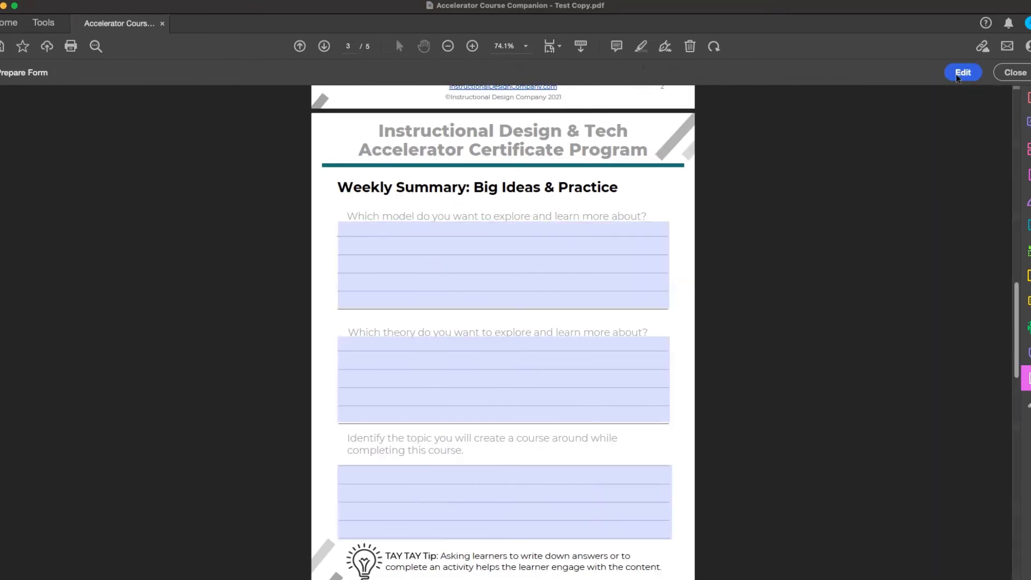
pyautogui.click(513, 231)
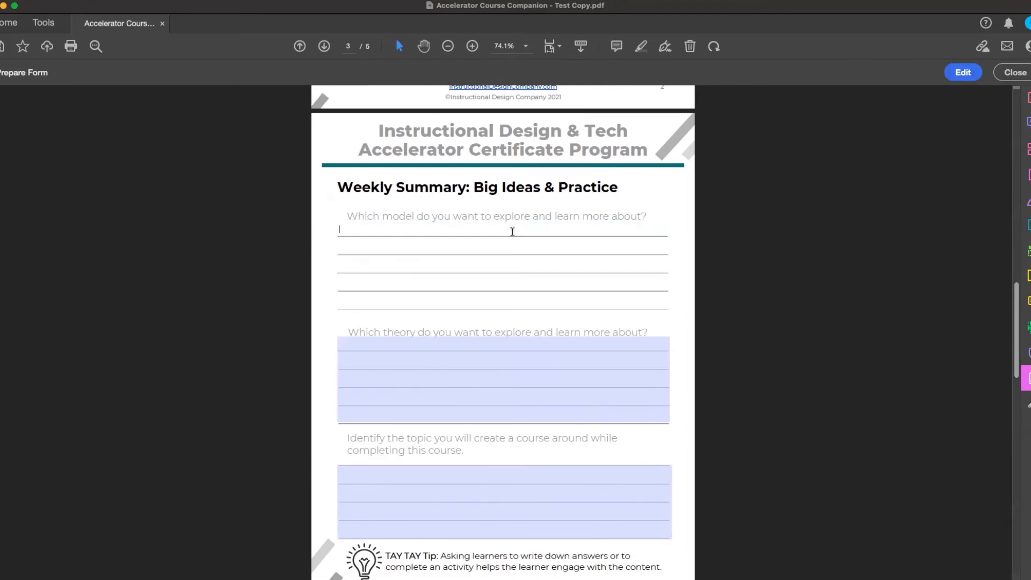
pyautogui.write('kdfk')
pyautogui.press('Return')
pyautogui.write('dkjfd')
pyautogui.press('Return')
pyautogui.press('Return')
pyautogui.write('asjd')
pyautogui.press('BackSpace')
pyautogui.press('BackSpace')
pyautogui.press('BackSpace')
pyautogui.press('BackSpace')
pyautogui.press('BackSpace')
pyautogui.press('BackSpace')
pyautogui.press('BackSpace')
pyautogui.press('BackSpace')
pyautogui.press('BackSpace')
pyautogui.press('BackSpace')
pyautogui.press('BackSpace')
pyautogui.press('BackSpace')
pyautogui.press('BackSpace')
pyautogui.press('BackSpace')
pyautogui.press('BackSpace')
pyautogui.press('BackSpace')
# - Test the "Which theory" field with two lines of "dfkd" and clear the sample text
pyautogui.click(495, 368)
pyautogui.write('dfkd')
pyautogui.press('Return')
pyautogui.write('dfkd')
pyautogui.press('BackSpace')
pyautogui.press('BackSpace')
pyautogui.press('BackSpace')
pyautogui.press('BackSpace')
pyautogui.press('BackSpace')
pyautogui.press('BackSpace')
pyautogui.press('BackSpace')
pyautogui.press('BackSpace')
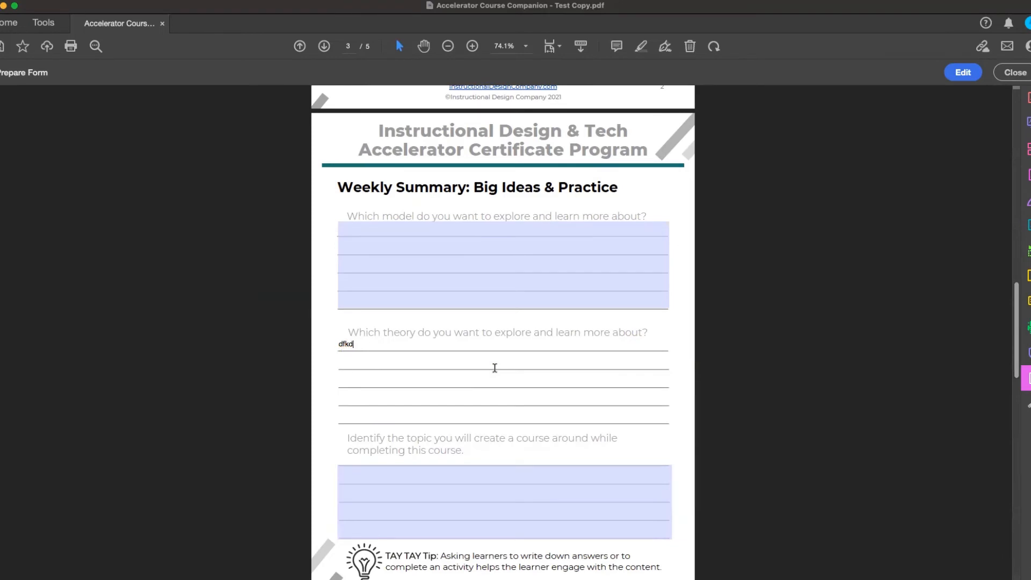
pyautogui.press('BackSpace')
# - Test the "Identify the topic" field with the lines "dkfjd" and "dkfj" and clear the sample text
pyautogui.click(504, 473)
pyautogui.write('dkfjd')
pyautogui.press('Return')
pyautogui.write('dkfj')
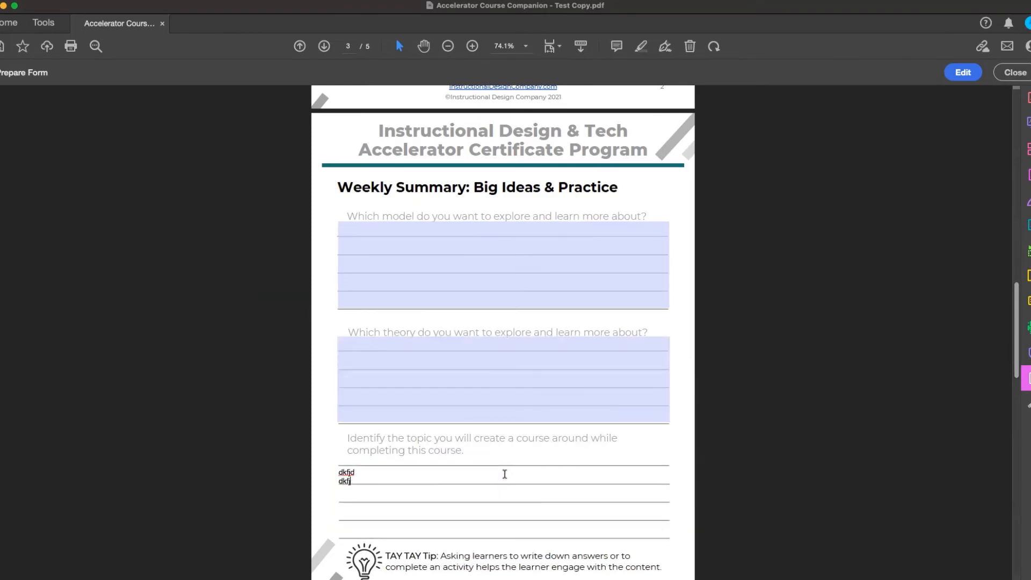
pyautogui.press('BackSpace')
pyautogui.press('BackSpace')
pyautogui.press('BackSpace')
pyautogui.press('BackSpace')
pyautogui.press('BackSpace')
pyautogui.press('BackSpace')
pyautogui.press('BackSpace')
pyautogui.press('BackSpace')
pyautogui.press('BackSpace')
pyautogui.click(686, 474)
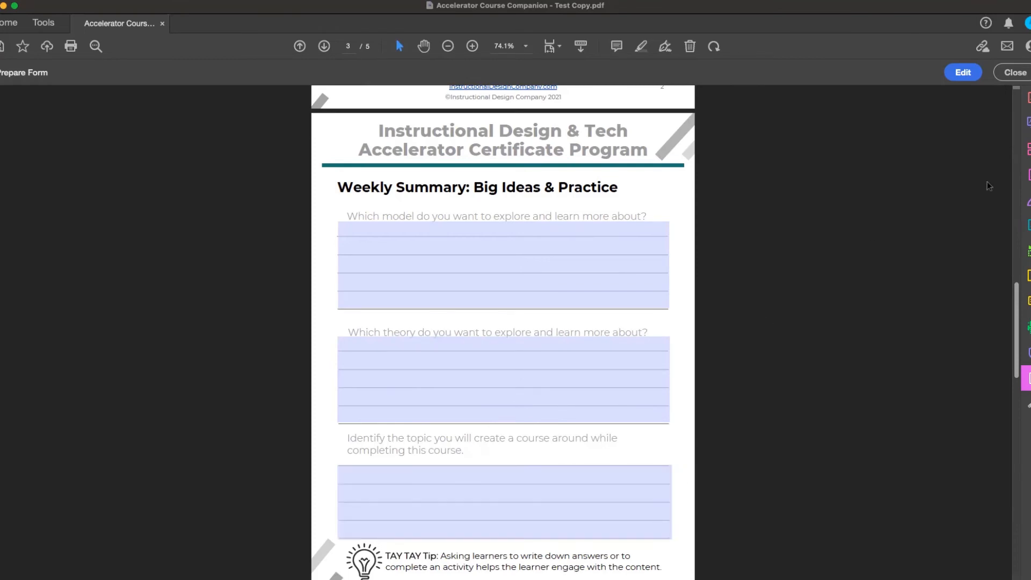
# - Leave form preparation and save the PDF to the Desktop as a new file with "Fillable_" added before its existing name
pyautogui.click(1016, 72)
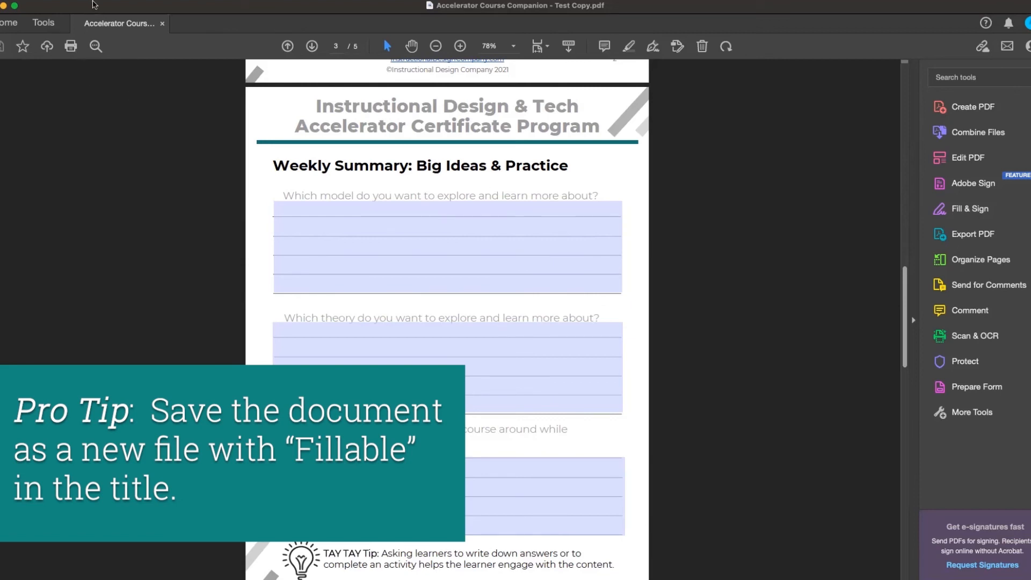
pyautogui.click(95, 4)
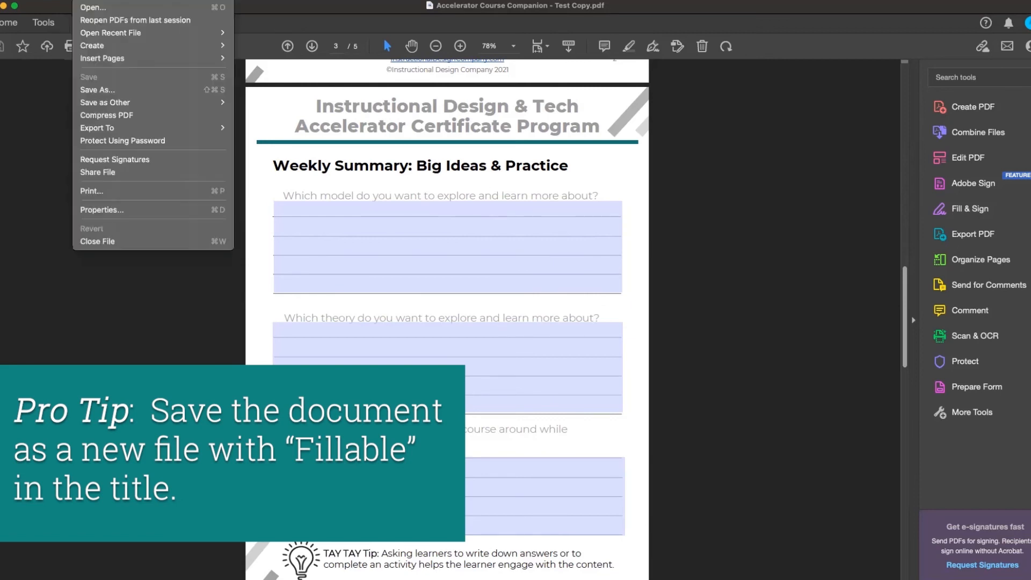
pyautogui.click(100, 91)
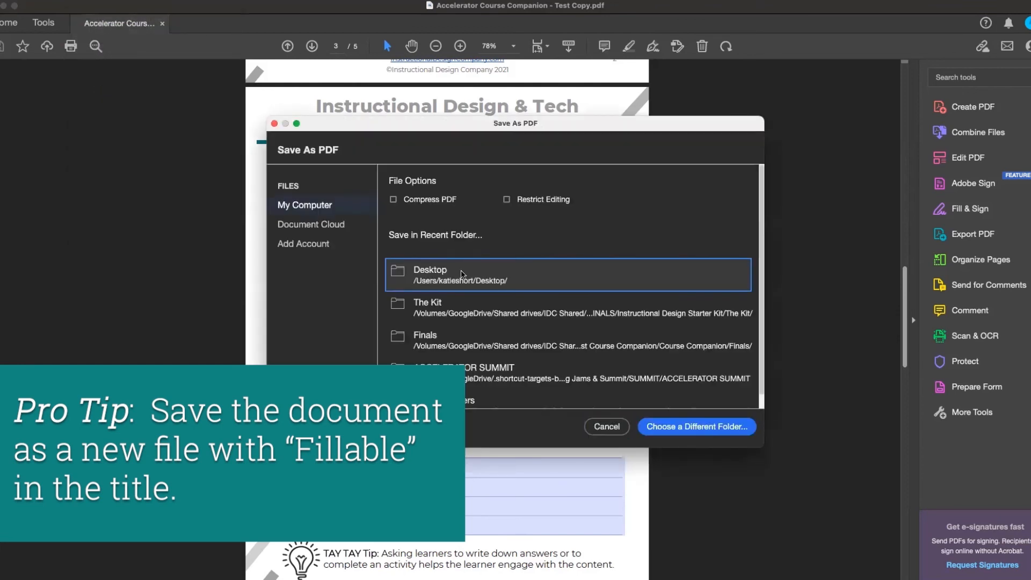
pyautogui.click(465, 274)
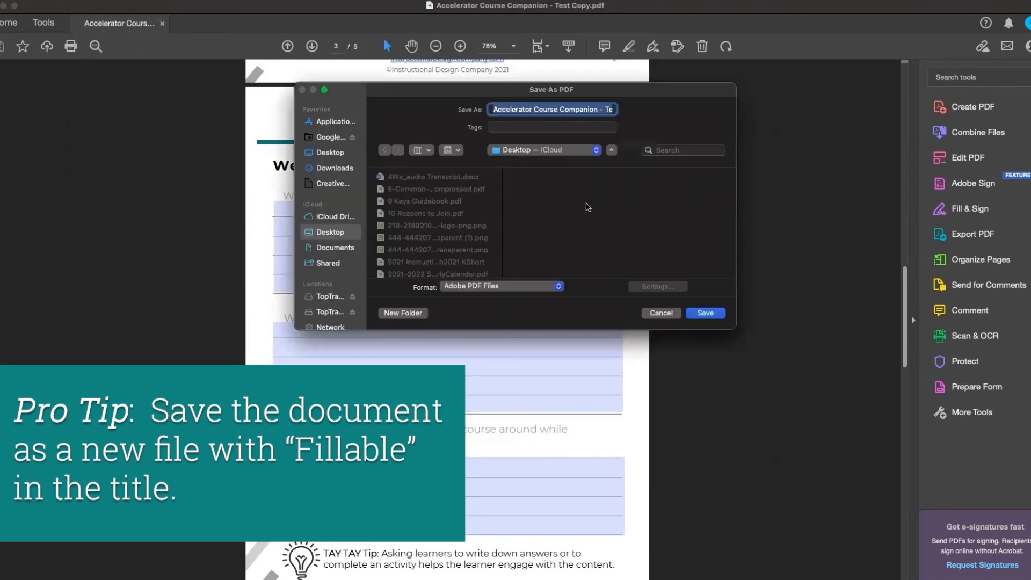
pyautogui.click(575, 109)
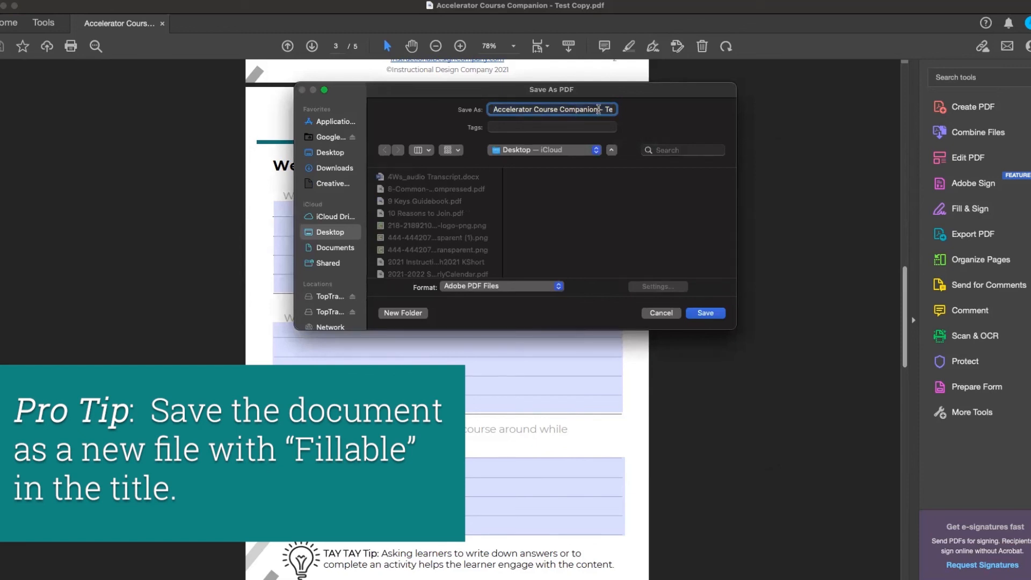
pyautogui.click(606, 109)
pyautogui.press('Left')
pyautogui.press('Left')
pyautogui.press('Left')
pyautogui.press('Left')
pyautogui.press('Left')
pyautogui.press('Left')
pyautogui.press('Left')
pyautogui.press('Left')
pyautogui.press('Left')
pyautogui.press('Left')
pyautogui.press('Left')
pyautogui.press('Left')
pyautogui.press('Left')
pyautogui.press('Left')
pyautogui.press('Left')
pyautogui.press('Left')
pyautogui.press('Left')
pyautogui.press('Left')
pyautogui.press('Left')
pyautogui.press('Left')
pyautogui.press('Left')
pyautogui.press('Left')
pyautogui.write('Fillab')
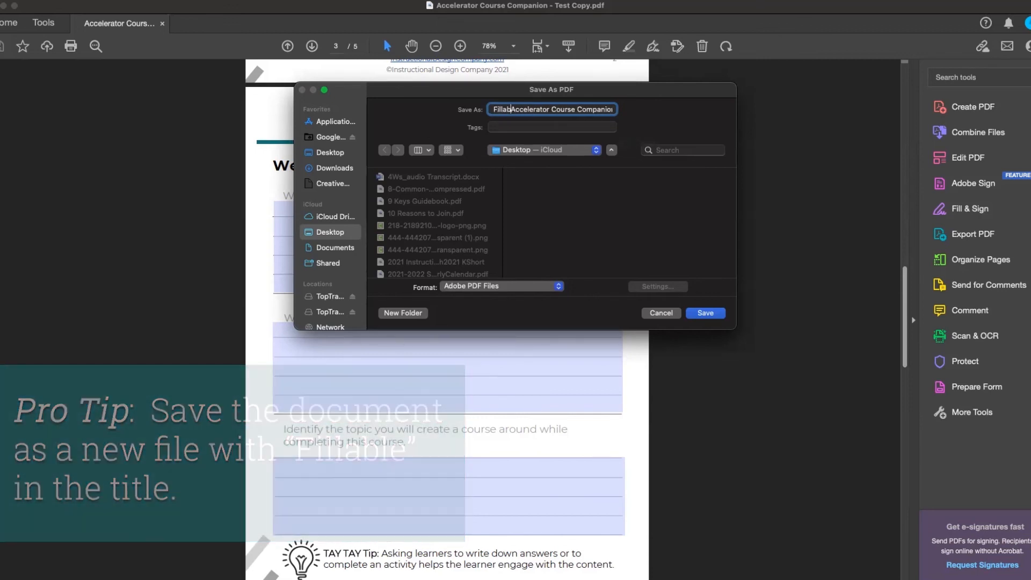
pyautogui.write('le_')
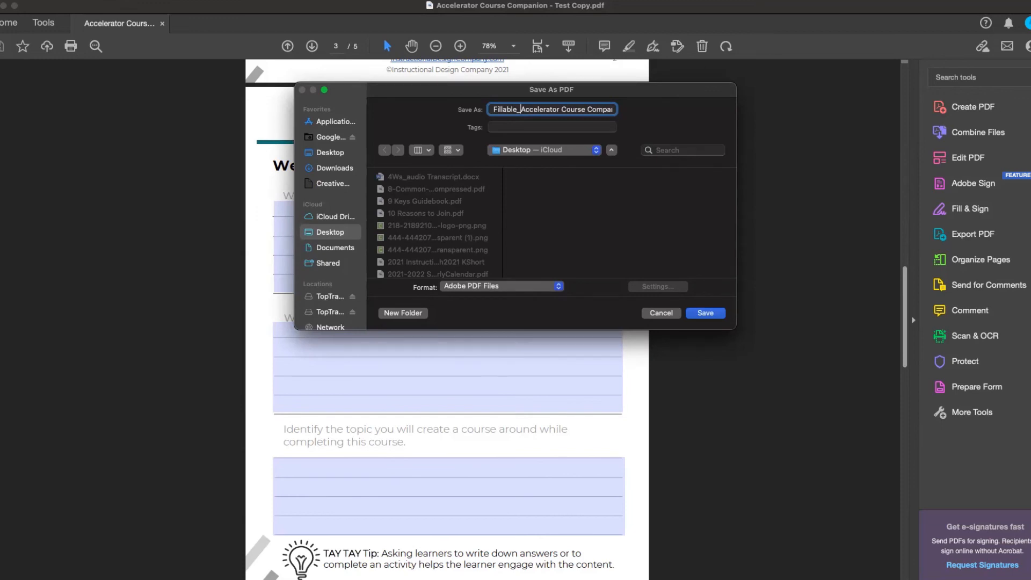
pyautogui.click(713, 314)
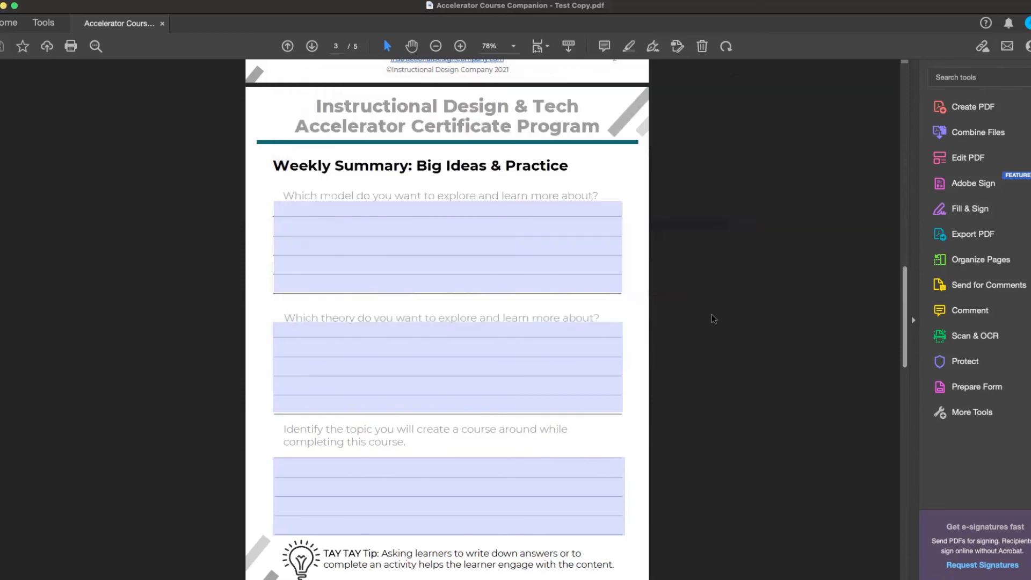